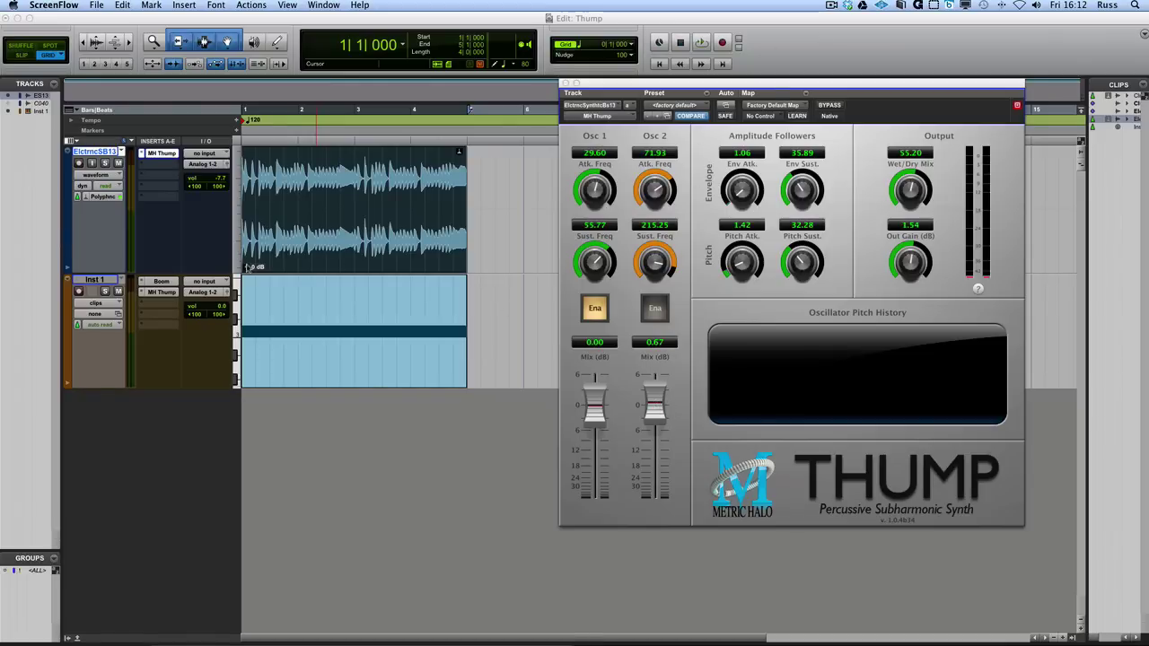
- Solo the Inst 1 track, open its Boom drum plug-in and play the drum loop
{"action": "left_click", "coordinate": [105, 292]}
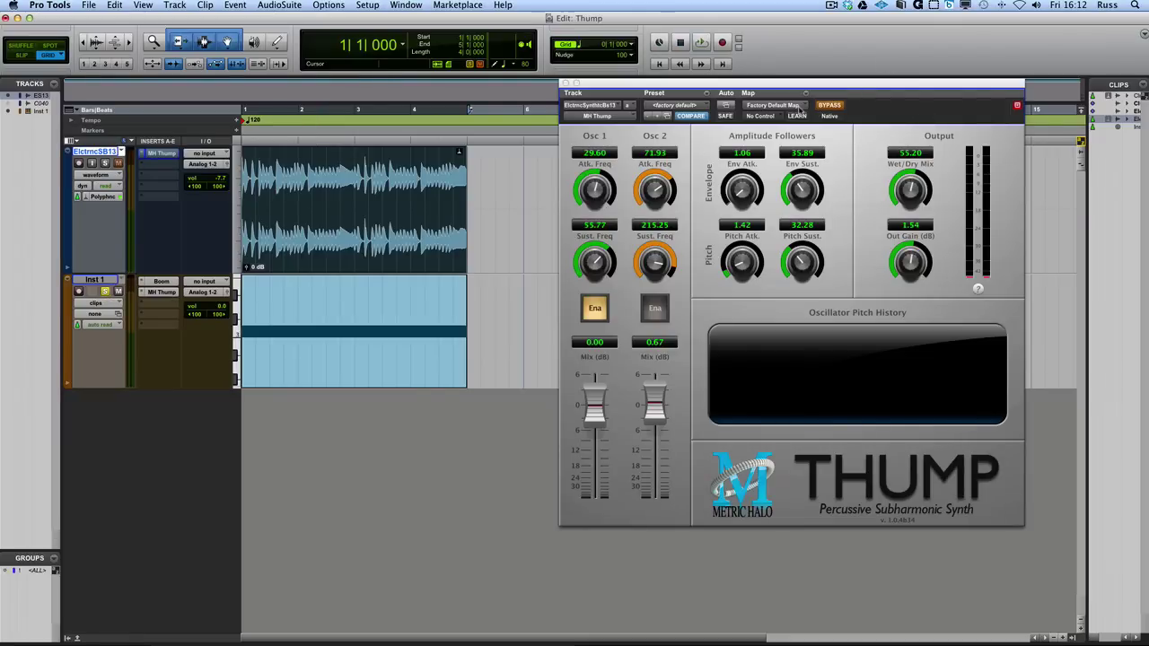
{"action": "left_click", "coordinate": [161, 282]}
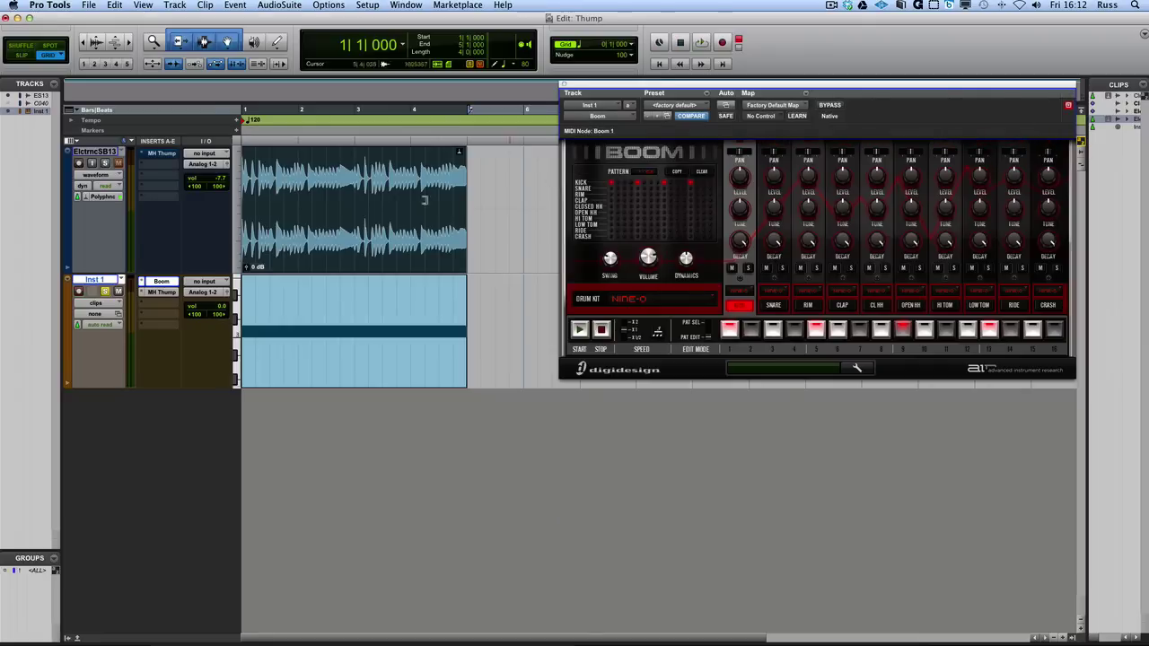
{"action": "key", "text": "space"}
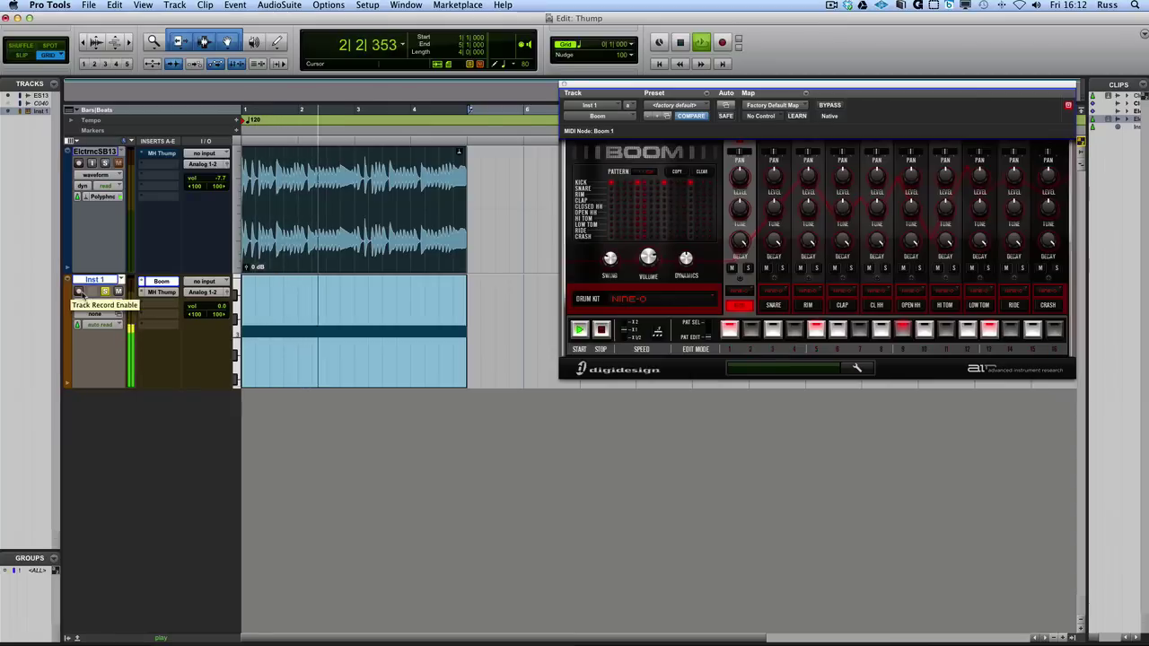
- Open the MH Thump plug-in on Inst 1 and raise its Wet/Dry Mix to 100
{"action": "left_click", "coordinate": [163, 293]}
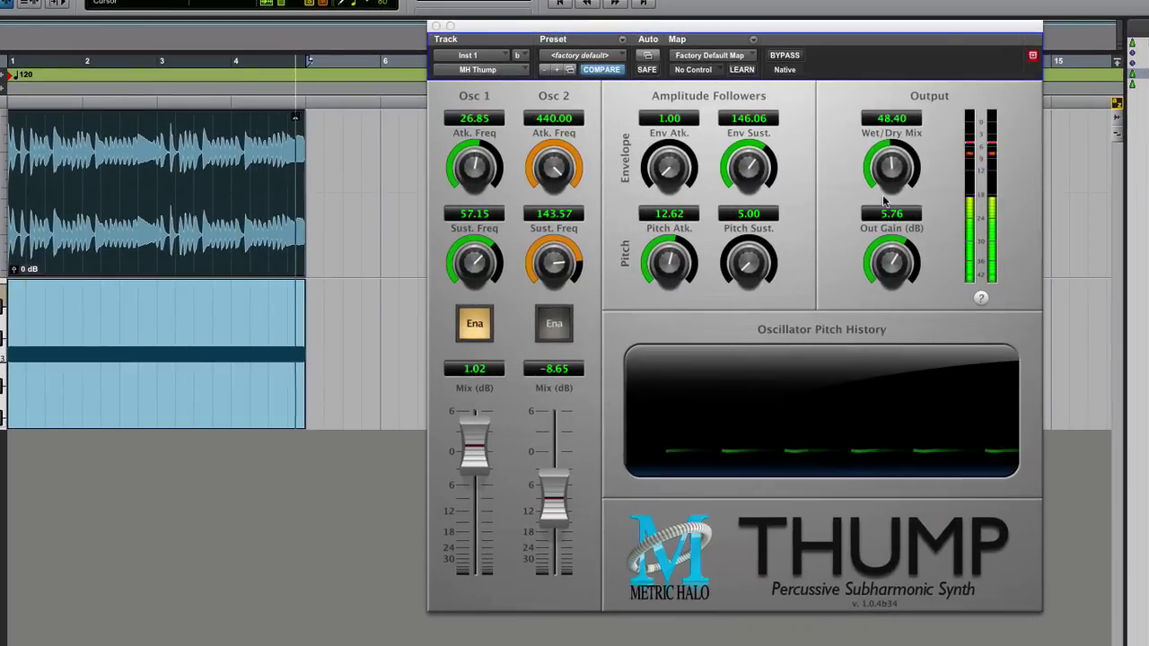
{"action": "left_click_drag", "start_coordinate": [895, 178], "coordinate": [883, 40]}
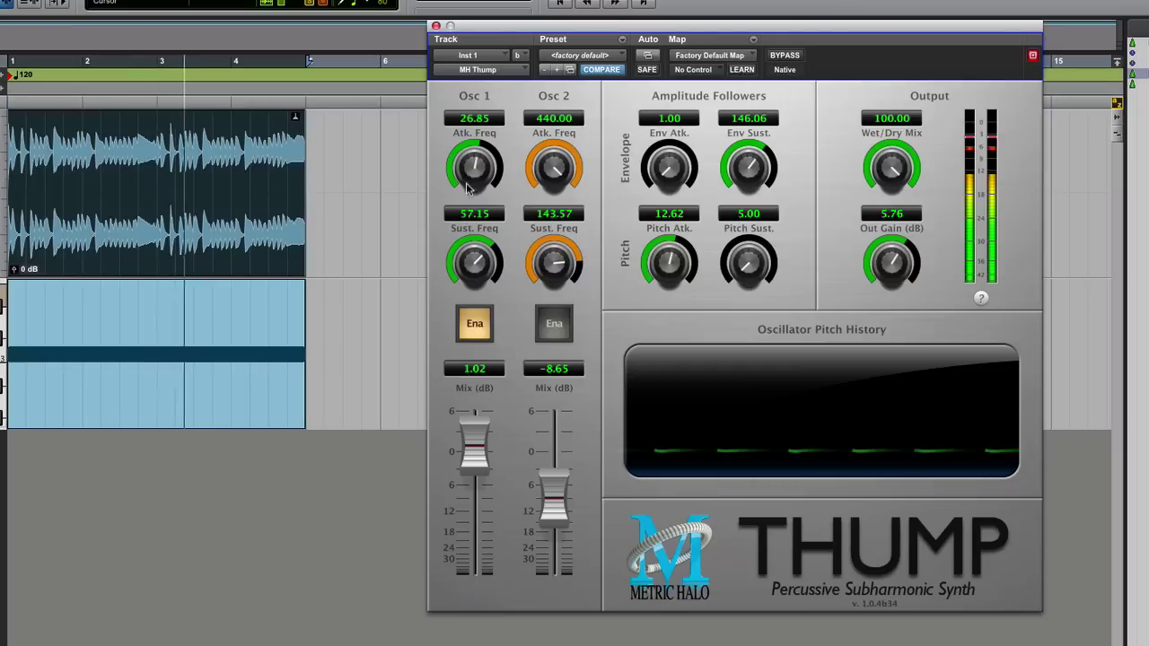
- Try different Osc 1 frequencies during playback, ending at 28.89 for attack and 133.46 for sustain
{"action": "mouse_move", "coordinate": [471, 176]}
{"action": "left_mouse_down"}
{"action": "mouse_move", "coordinate": [482, 130]}
{"action": "mouse_move", "coordinate": [476, 191]}
{"action": "left_mouse_up"}
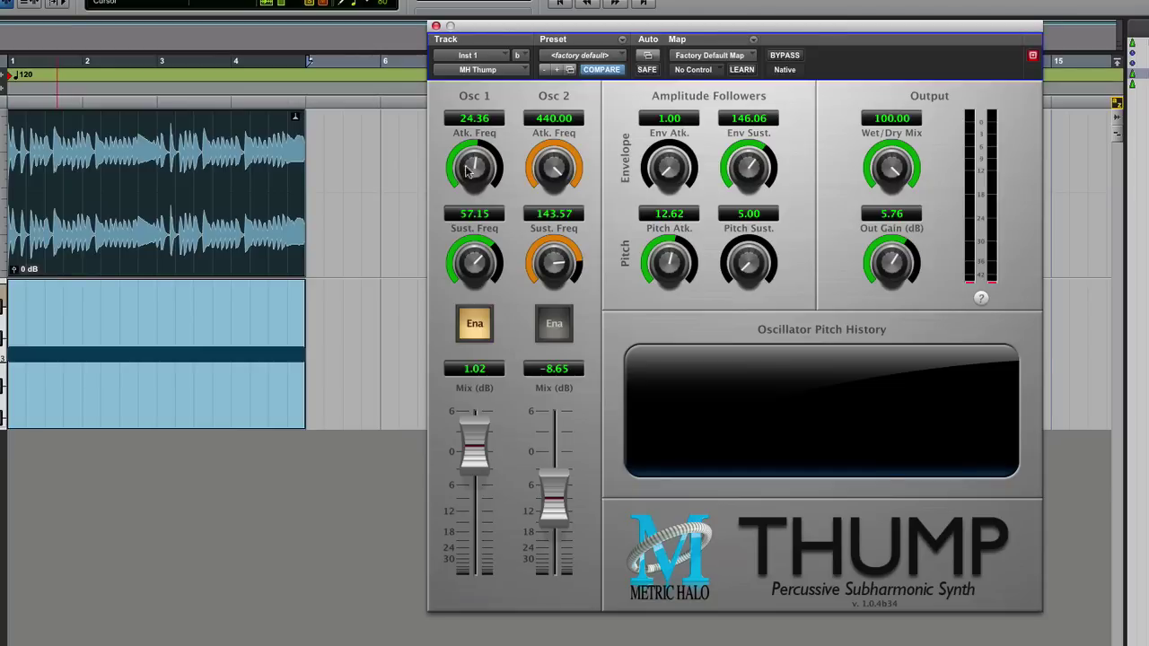
{"action": "key", "text": "space"}
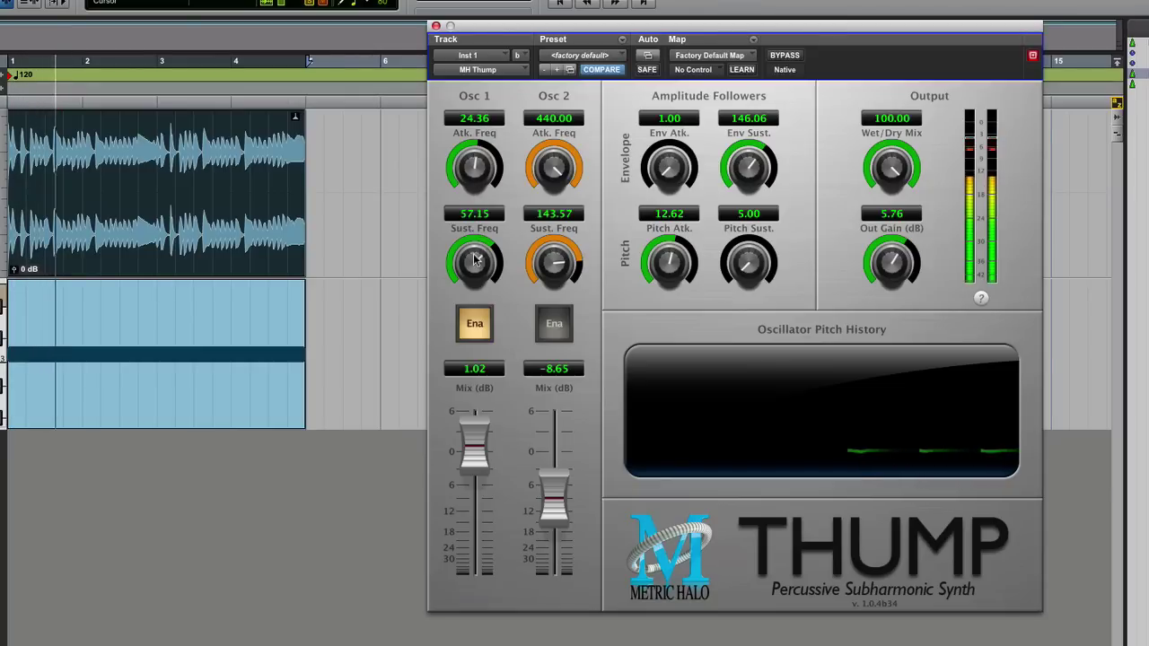
{"action": "mouse_move", "coordinate": [474, 255]}
{"action": "left_mouse_down"}
{"action": "mouse_move", "coordinate": [474, 244]}
{"action": "mouse_move", "coordinate": [475, 280]}
{"action": "mouse_move", "coordinate": [473, 261]}
{"action": "left_mouse_up"}
{"action": "left_click_drag", "start_coordinate": [474, 169], "coordinate": [471, 202]}
{"action": "mouse_move", "coordinate": [477, 249]}
{"action": "left_mouse_down"}
{"action": "mouse_move", "coordinate": [476, 275]}
{"action": "mouse_move", "coordinate": [477, 233]}
{"action": "left_mouse_up"}
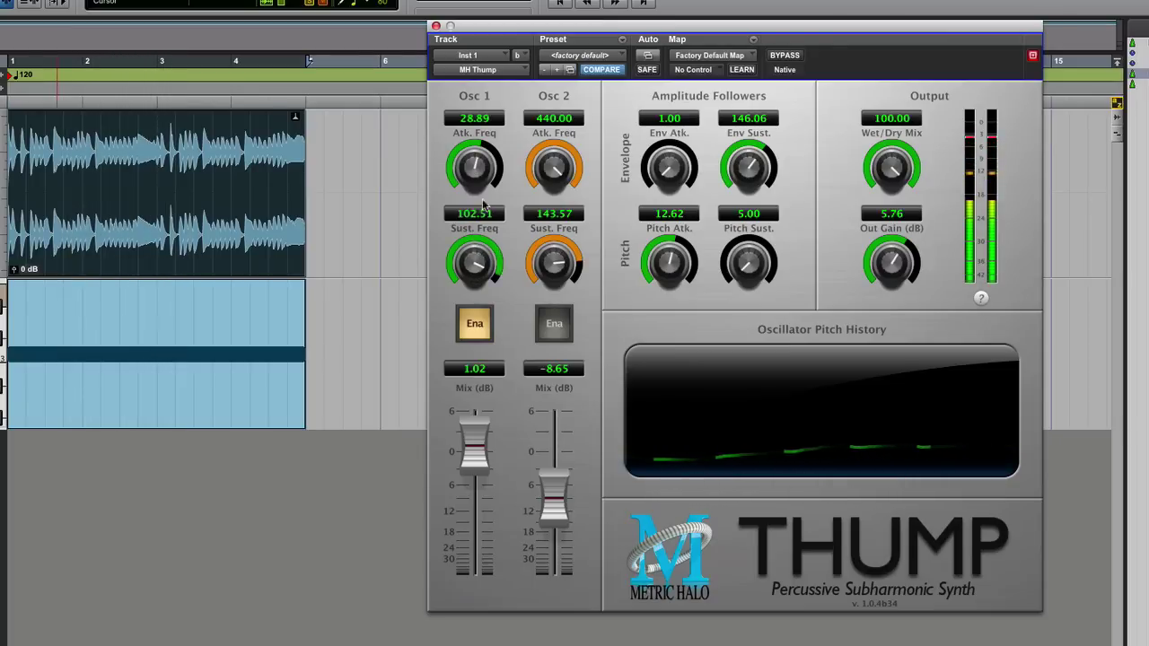
{"action": "mouse_move", "coordinate": [483, 204]}
{"action": "left_mouse_down"}
{"action": "mouse_move", "coordinate": [466, 323]}
{"action": "mouse_move", "coordinate": [478, 204]}
{"action": "left_mouse_up"}
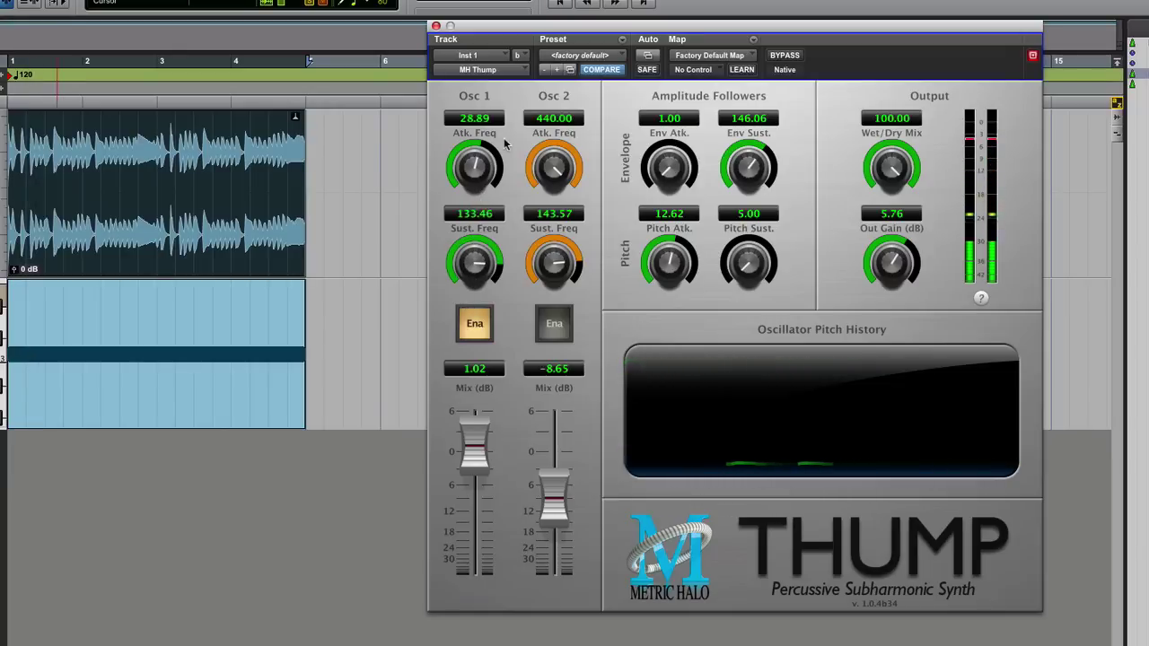
- Set Osc 1's attack frequency to 21.05 and sustain frequency to 62.74, with the Wet/Dry Mix at 52
{"action": "left_click_drag", "start_coordinate": [505, 144], "coordinate": [475, 177]}
{"action": "left_click_drag", "start_coordinate": [474, 264], "coordinate": [475, 253]}
{"action": "left_click_drag", "start_coordinate": [891, 168], "coordinate": [881, 271]}
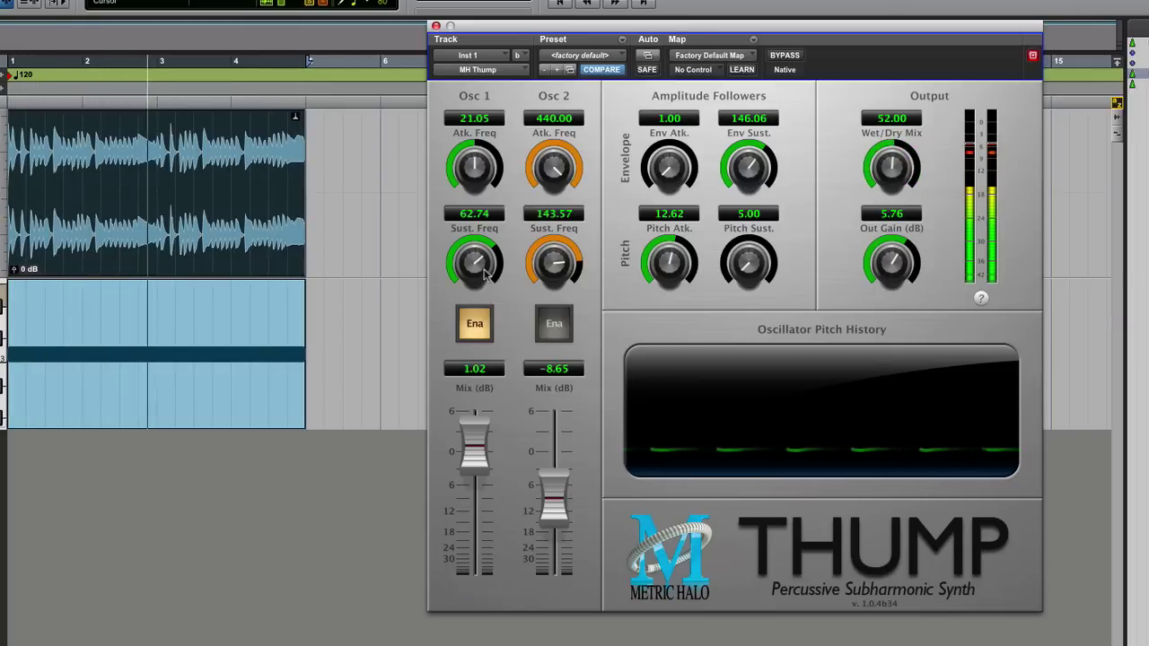
- Lower Osc 1's sustain frequency to 50.39 and set the envelope sustain follower to 95.60
{"action": "left_click_drag", "start_coordinate": [485, 275], "coordinate": [478, 281]}
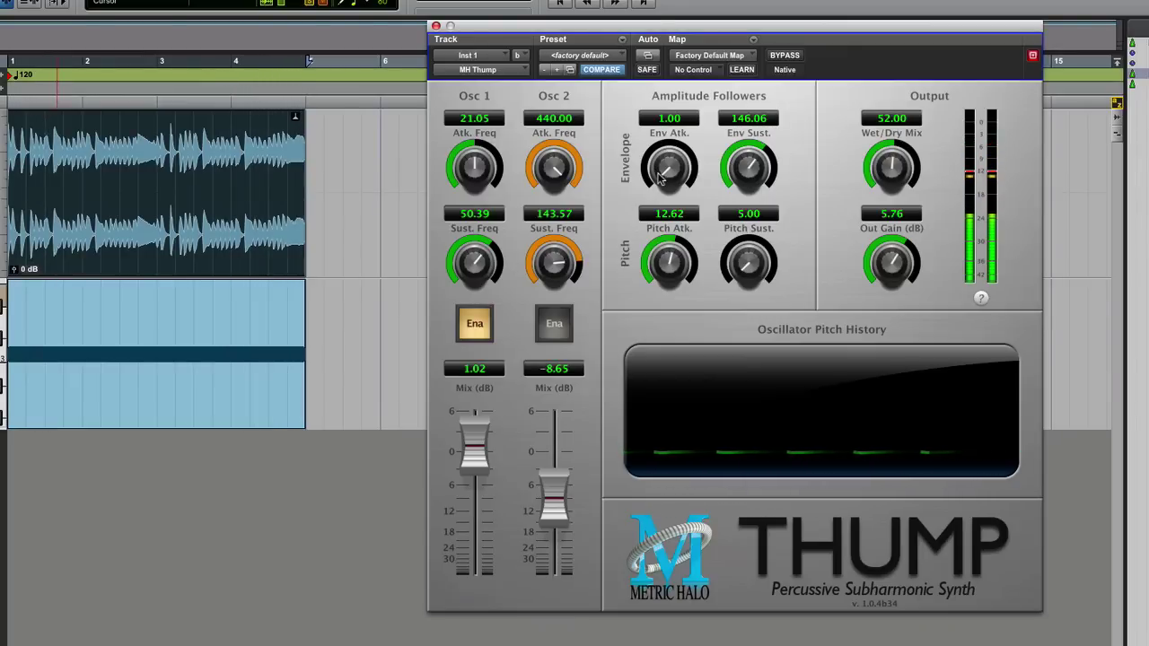
{"action": "mouse_move", "coordinate": [675, 178]}
{"action": "left_mouse_down"}
{"action": "mouse_move", "coordinate": [680, 74]}
{"action": "mouse_move", "coordinate": [679, 178]}
{"action": "left_mouse_up"}
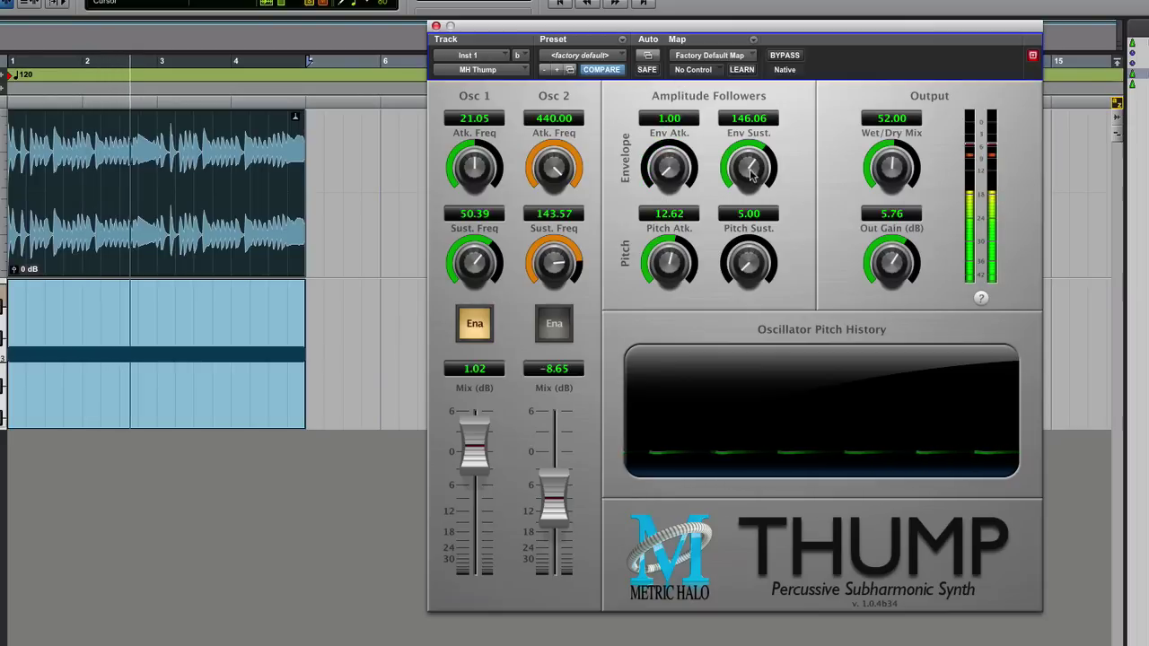
{"action": "mouse_move", "coordinate": [748, 174]}
{"action": "left_mouse_down"}
{"action": "mouse_move", "coordinate": [743, 241]}
{"action": "mouse_move", "coordinate": [750, 118]}
{"action": "mouse_move", "coordinate": [743, 179]}
{"action": "left_mouse_up"}
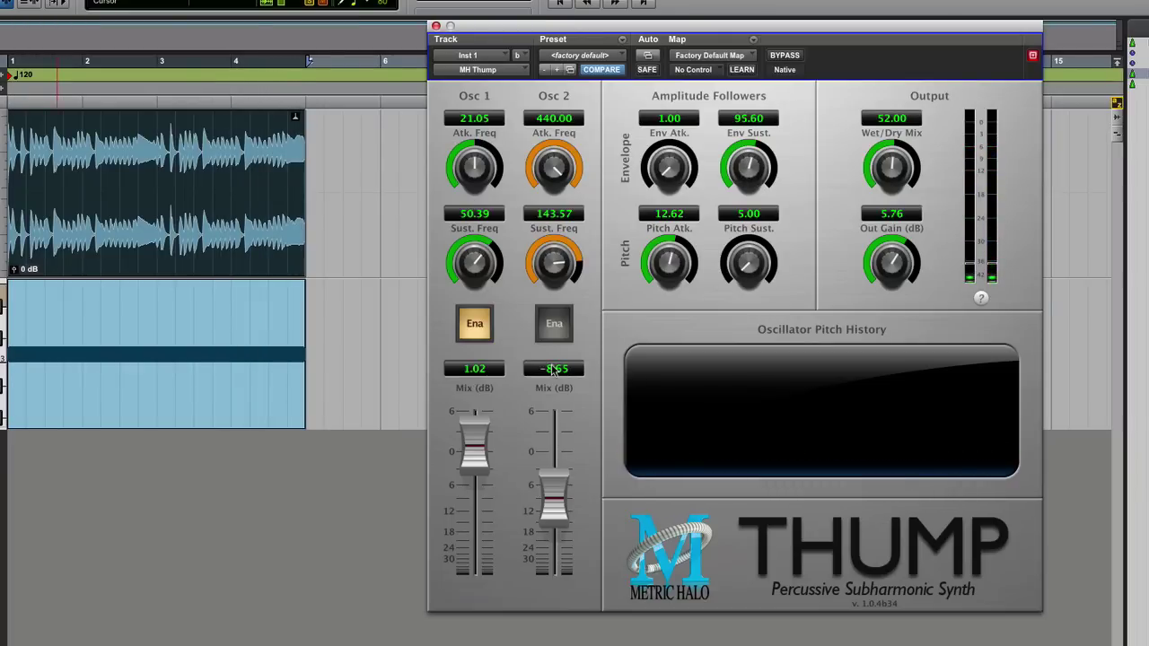
- Enable Osc 2 during playback, set its mix to -5.50 dB and both its attack and sustain frequencies to 86.10
{"action": "key", "text": "space"}
{"action": "left_click", "coordinate": [547, 337]}
{"action": "left_click_drag", "start_coordinate": [556, 508], "coordinate": [555, 493]}
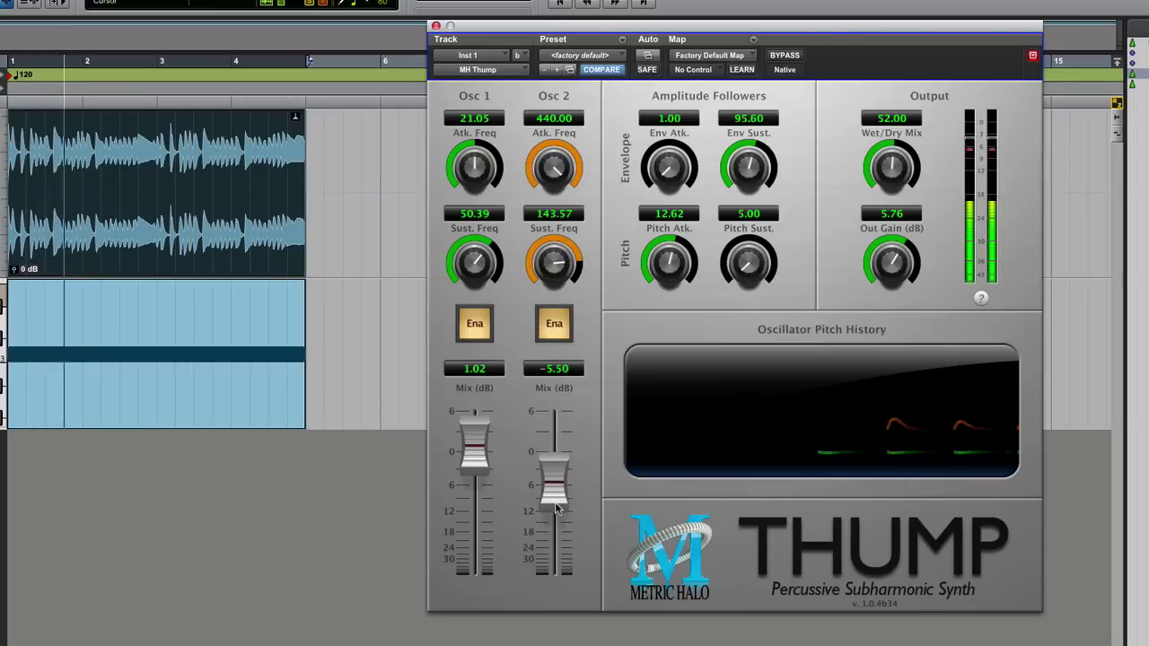
{"action": "left_click_drag", "start_coordinate": [556, 157], "coordinate": [554, 211]}
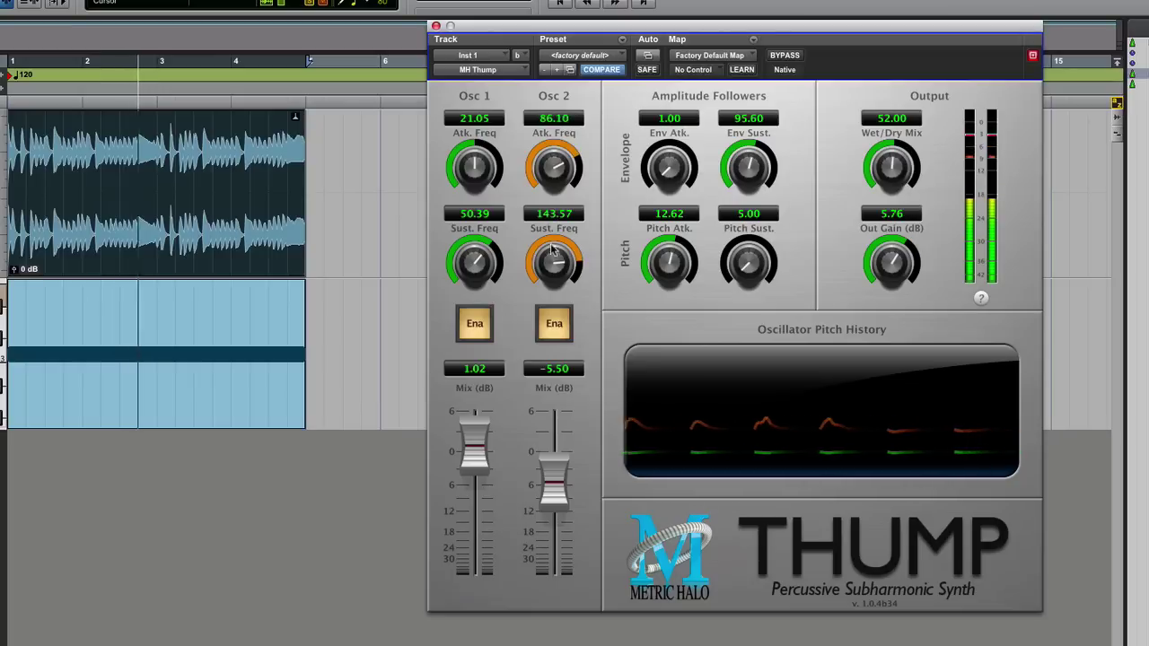
{"action": "left_click_drag", "start_coordinate": [556, 258], "coordinate": [555, 274]}
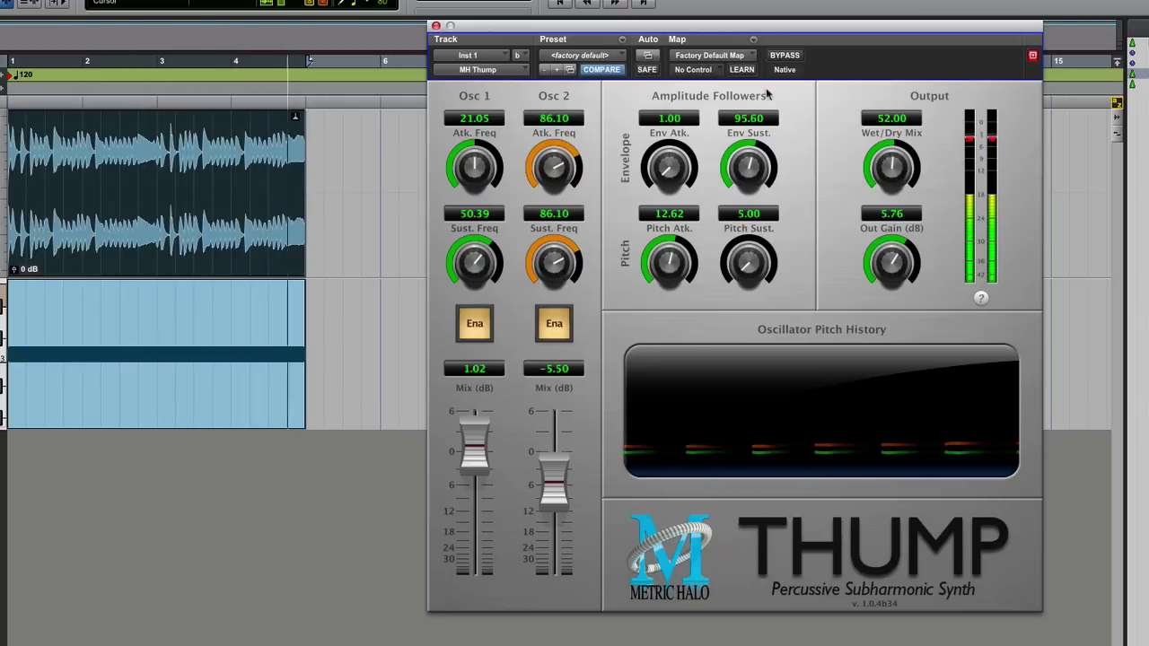
- Bypass and re-enable Thump on Inst 1 to compare the dry and processed drums
{"action": "left_click", "coordinate": [785, 57]}
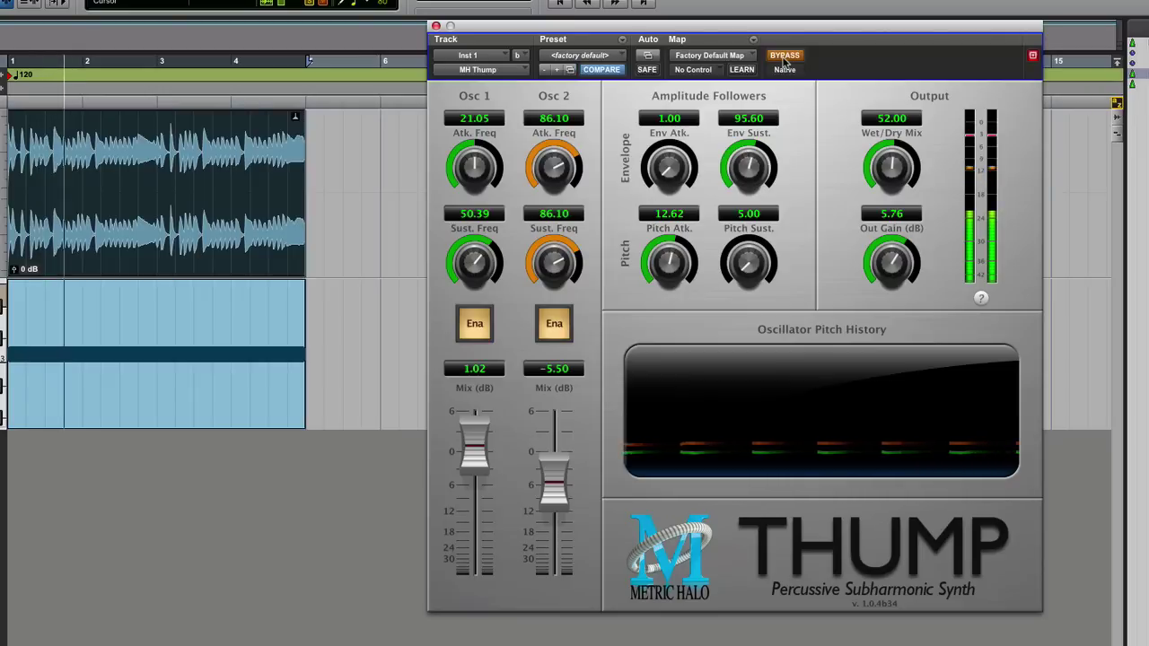
{"action": "left_click", "coordinate": [785, 59]}
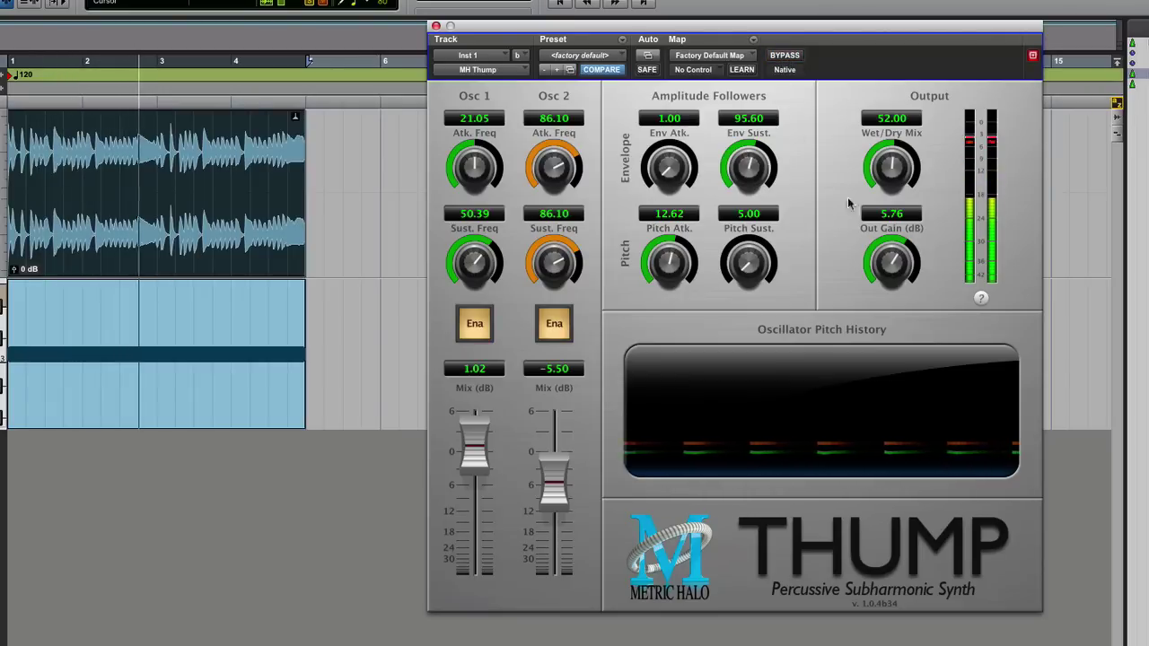
- Set Inst 1's Thump Wet/Dry Mix to 51.20 and lower the Osc 2 mix level
{"action": "mouse_move", "coordinate": [887, 182]}
{"action": "left_mouse_down"}
{"action": "mouse_move", "coordinate": [891, 117]}
{"action": "mouse_move", "coordinate": [883, 176]}
{"action": "left_mouse_up"}
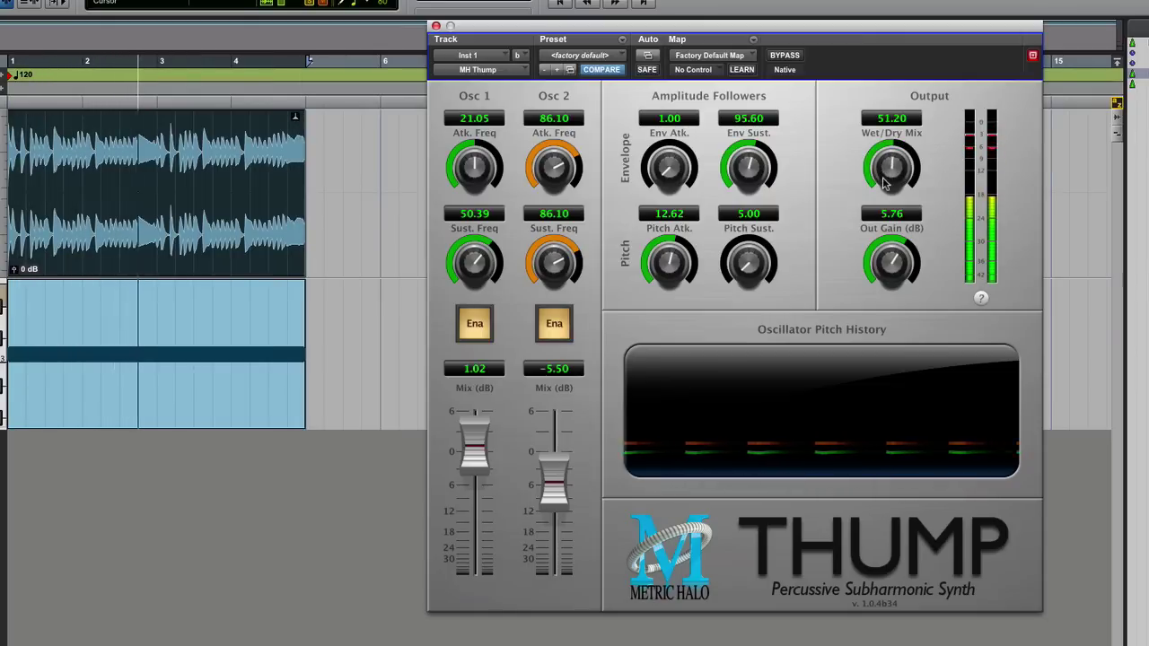
{"action": "left_click_drag", "start_coordinate": [553, 484], "coordinate": [557, 518]}
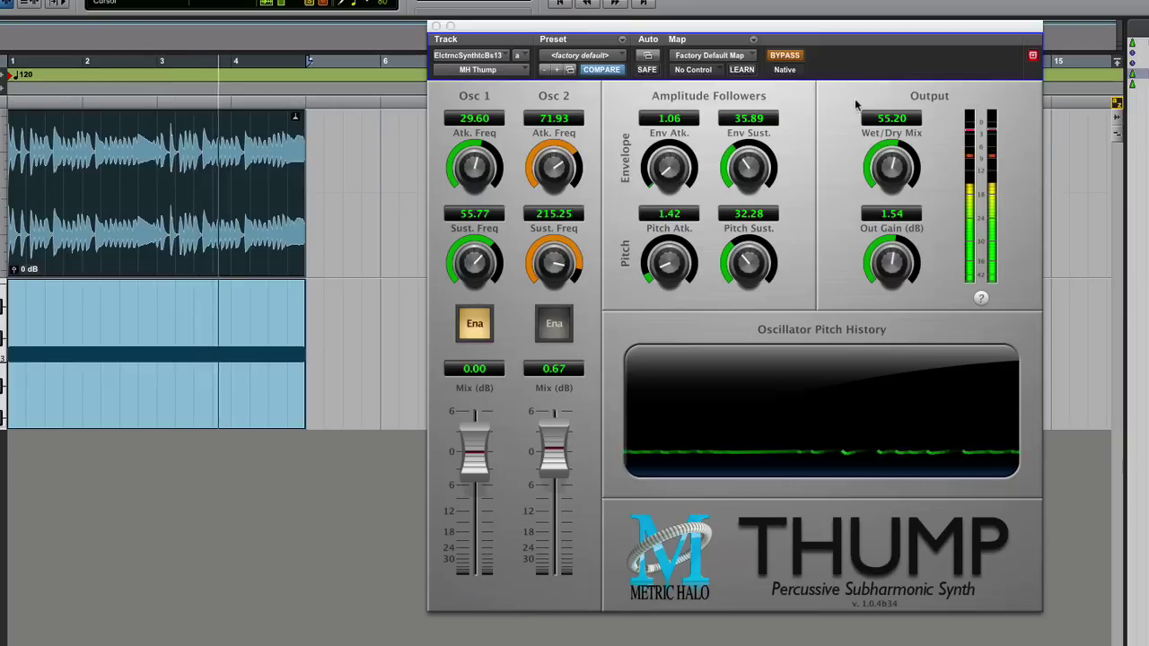
- Take the synth bass track's Thump out of bypass and raise its Wet/Dry Mix from 0 to 52.40, then 100
{"action": "left_click_drag", "start_coordinate": [900, 165], "coordinate": [900, 336]}
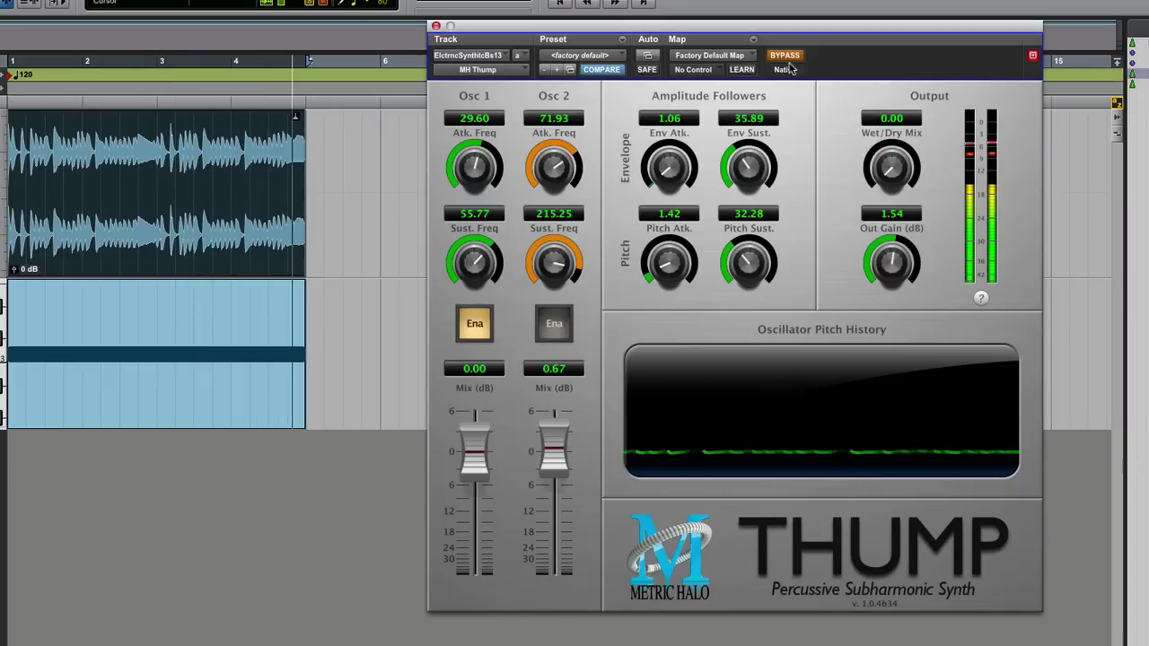
{"action": "left_click", "coordinate": [789, 58]}
{"action": "key", "text": "space"}
{"action": "left_click_drag", "start_coordinate": [891, 163], "coordinate": [901, 67]}
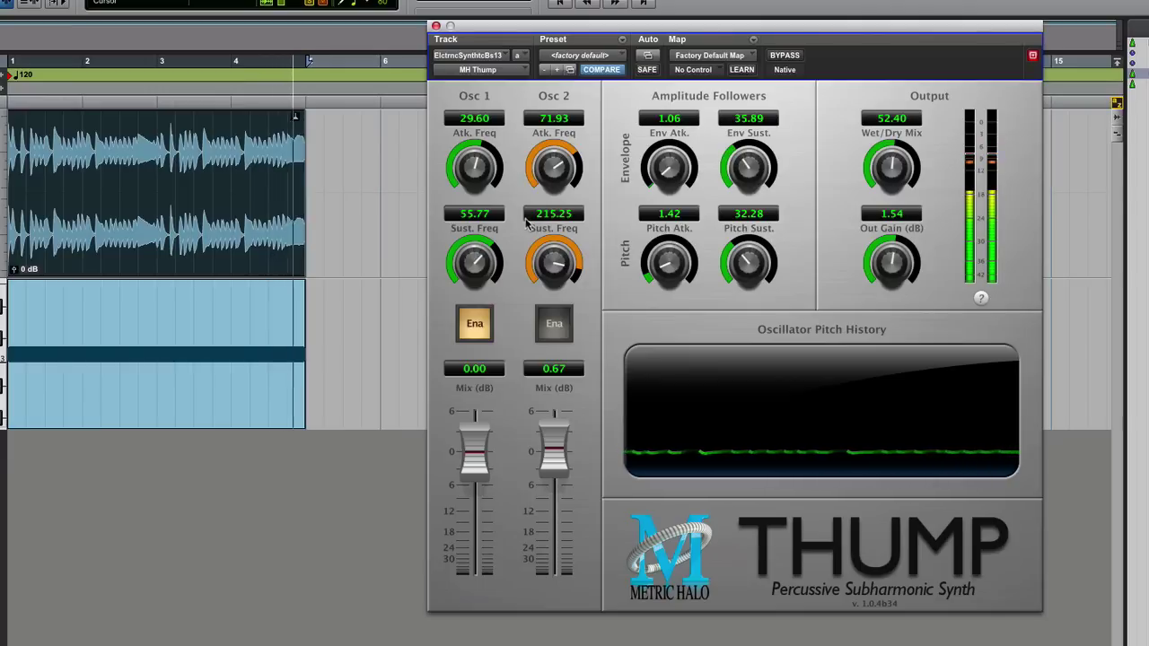
{"action": "left_click_drag", "start_coordinate": [891, 167], "coordinate": [896, 115]}
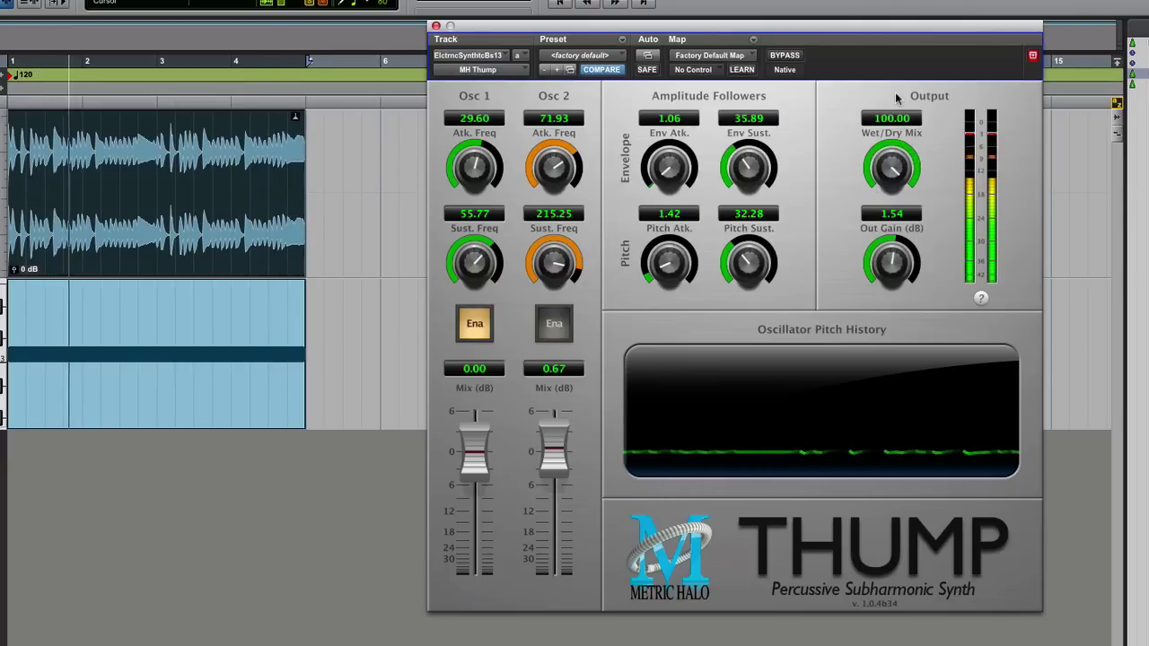
- Set the bass Thump's Osc 1 attack frequency to 37.76 and its envelope sustain follower to 51.45
{"action": "mouse_move", "coordinate": [475, 170]}
{"action": "left_mouse_down"}
{"action": "mouse_move", "coordinate": [500, 180]}
{"action": "mouse_move", "coordinate": [478, 164]}
{"action": "left_mouse_up"}
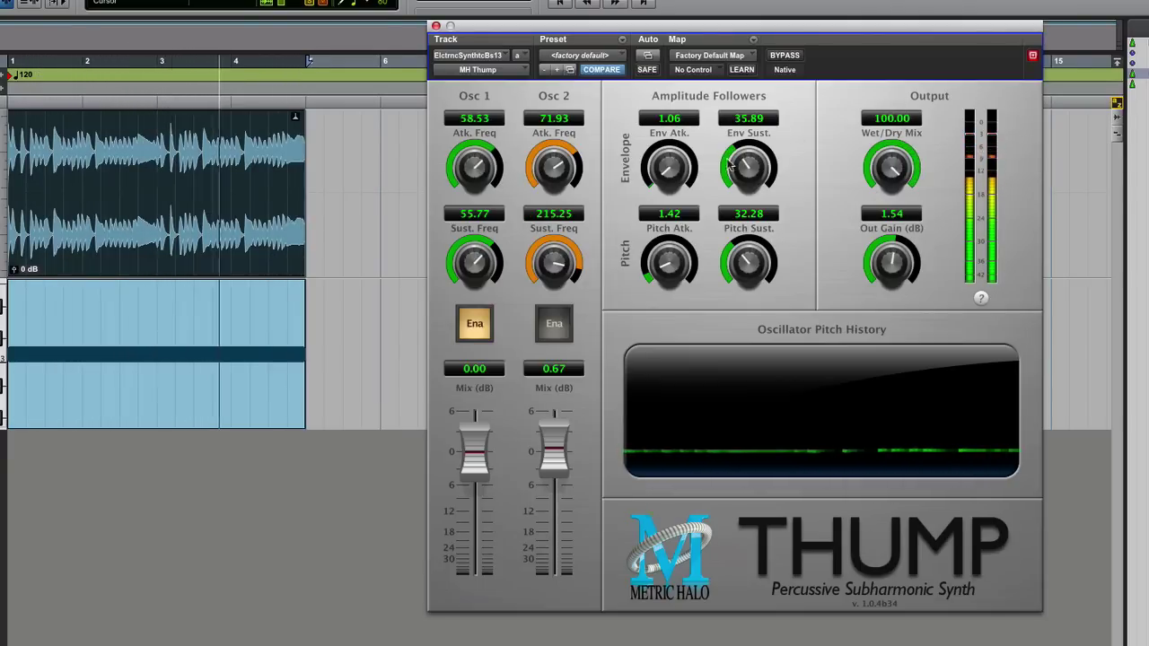
{"action": "left_click_drag", "start_coordinate": [729, 165], "coordinate": [743, 143]}
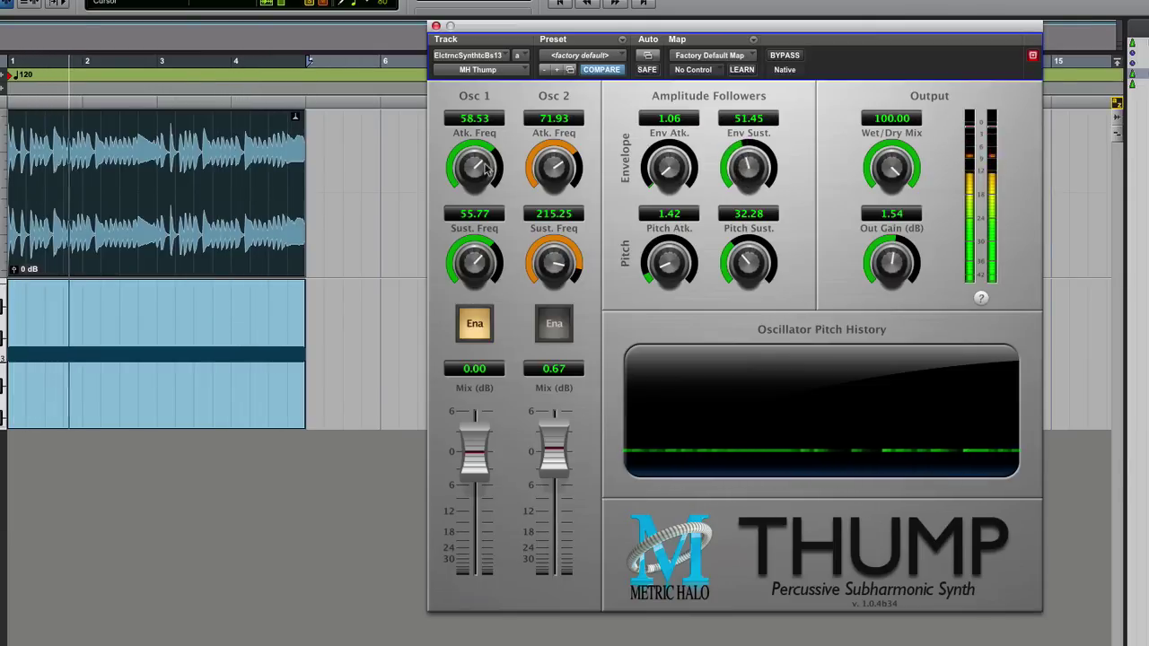
{"action": "left_click_drag", "start_coordinate": [489, 167], "coordinate": [483, 178]}
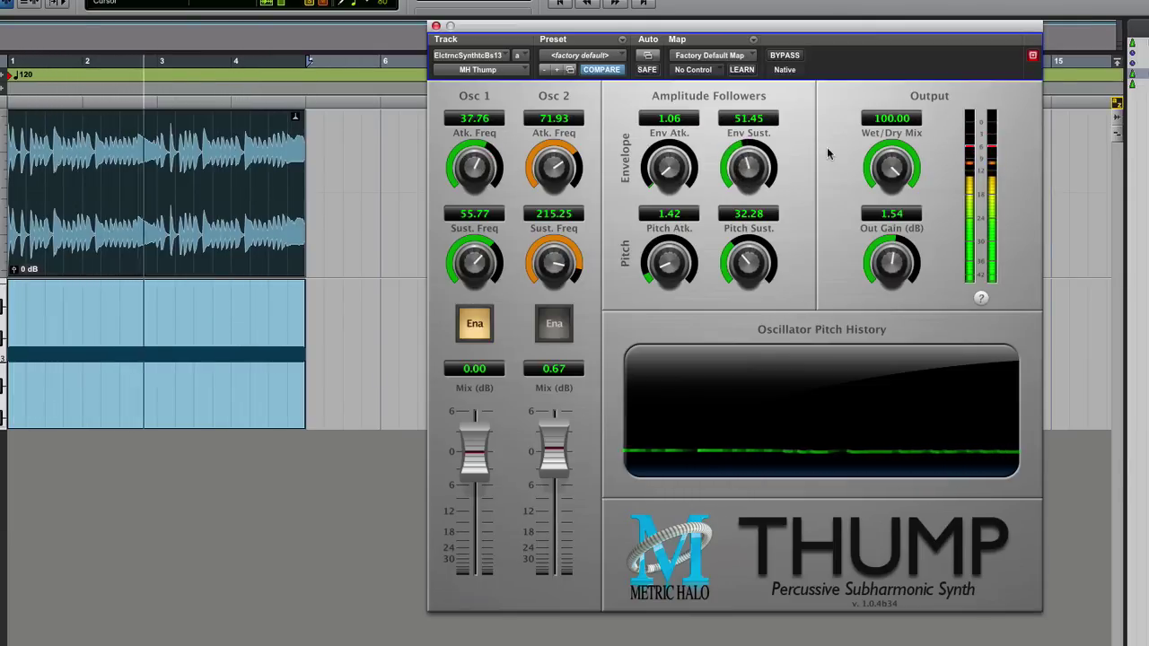
- Set the bass Thump's pitch sustain follower to 23.00 and bring its Wet/Dry Mix down to 40.40
{"action": "left_click_drag", "start_coordinate": [892, 166], "coordinate": [891, 270]}
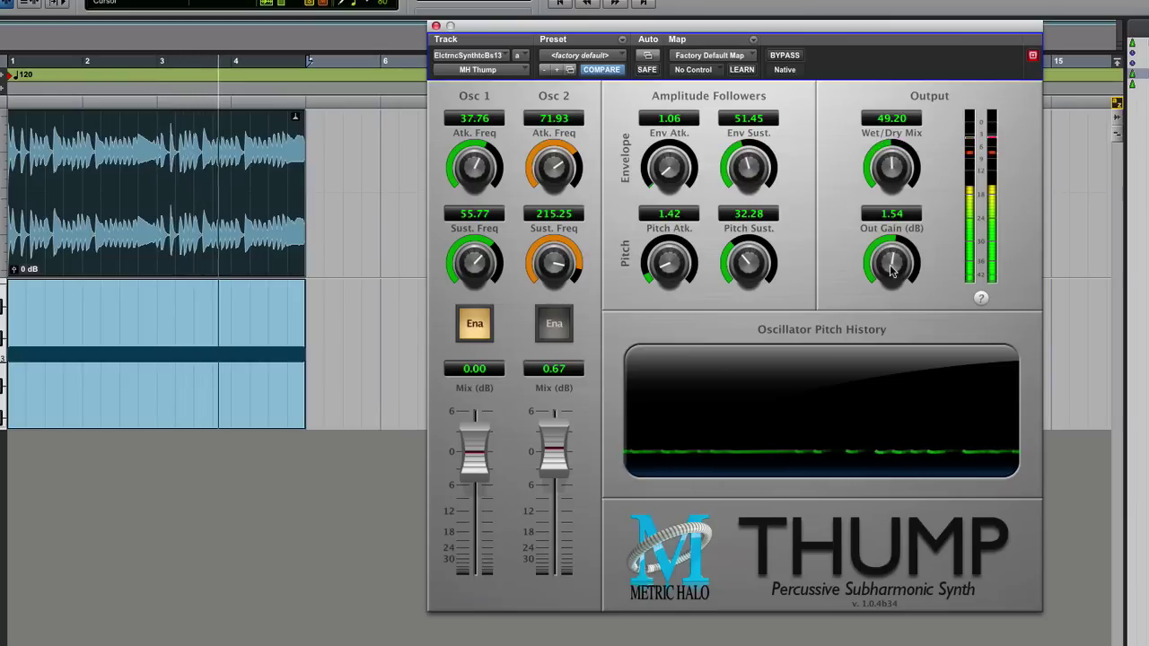
{"action": "left_click_drag", "start_coordinate": [759, 271], "coordinate": [605, 267]}
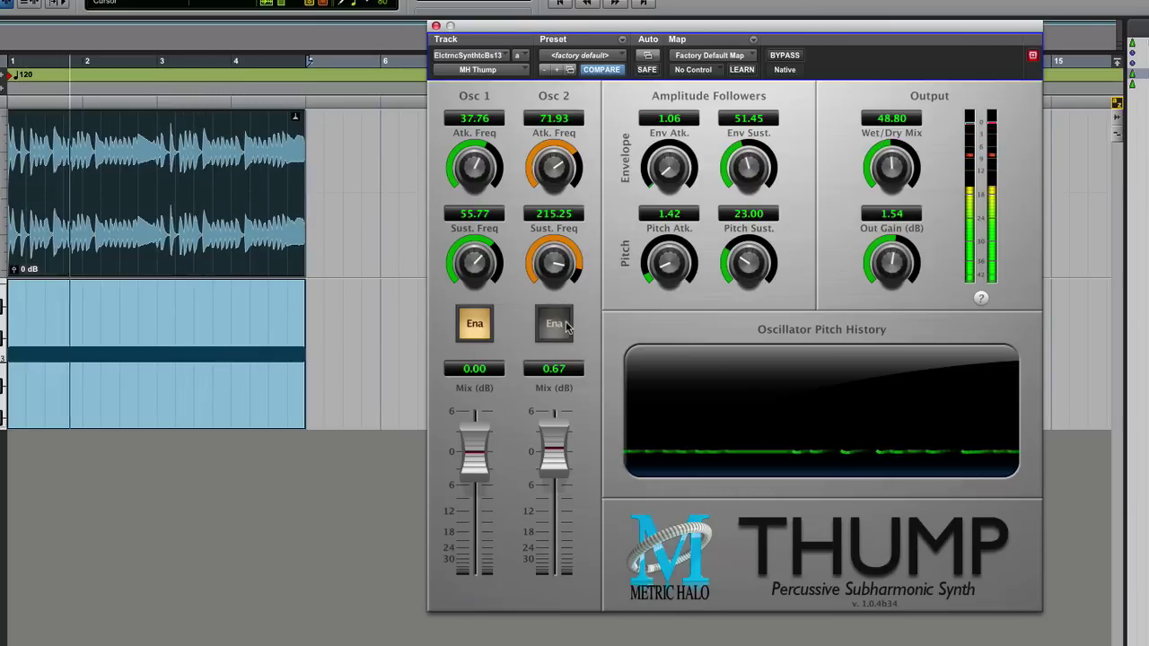
{"action": "left_click_drag", "start_coordinate": [890, 160], "coordinate": [887, 178]}
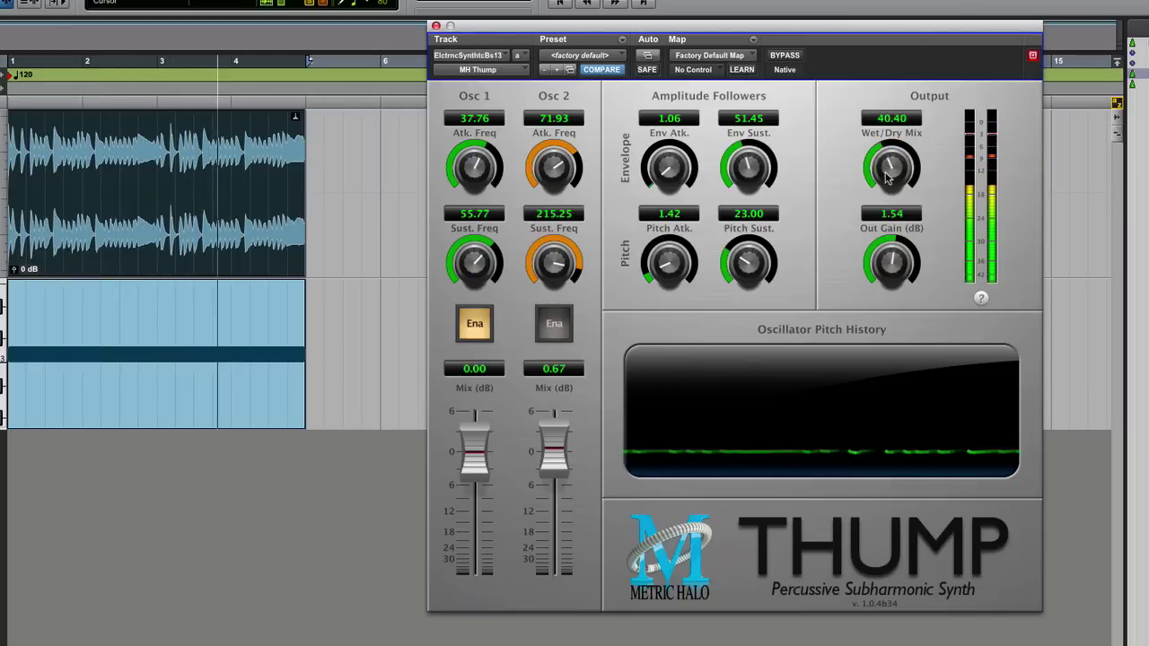
- Reset the bass Thump's output gain to 0 dB, with Wet/Dry Mix at 56.40 and Osc 1 attack frequency at 35.97
{"action": "left_click", "coordinate": [889, 258], "text": "alt"}
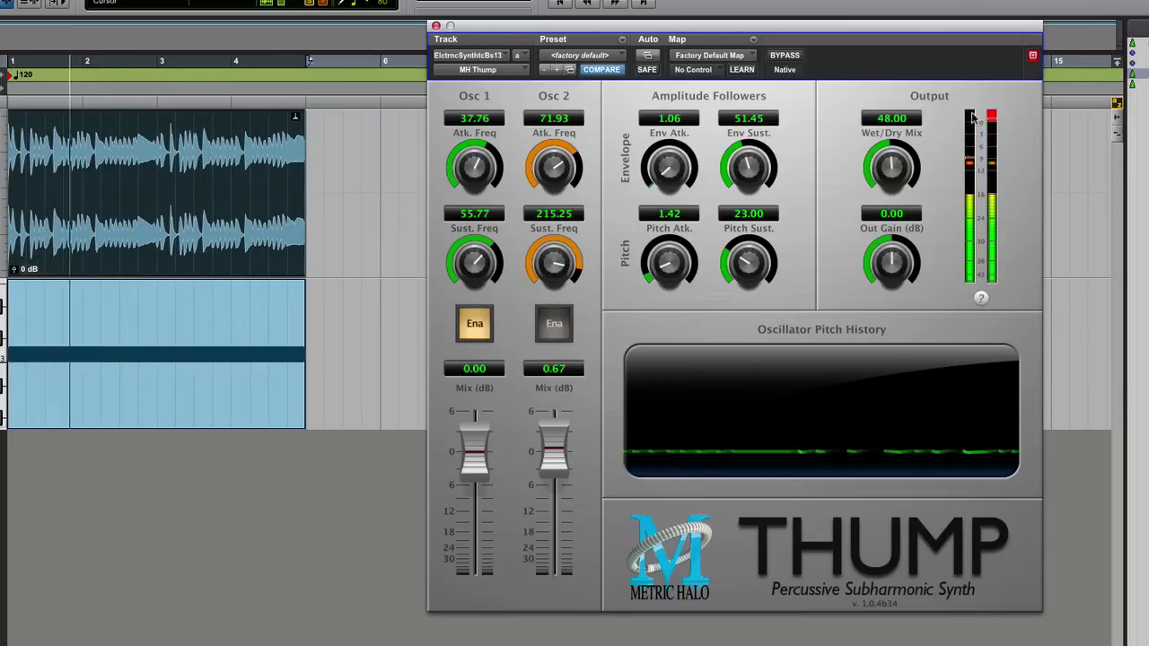
{"action": "left_click_drag", "start_coordinate": [911, 169], "coordinate": [911, 160]}
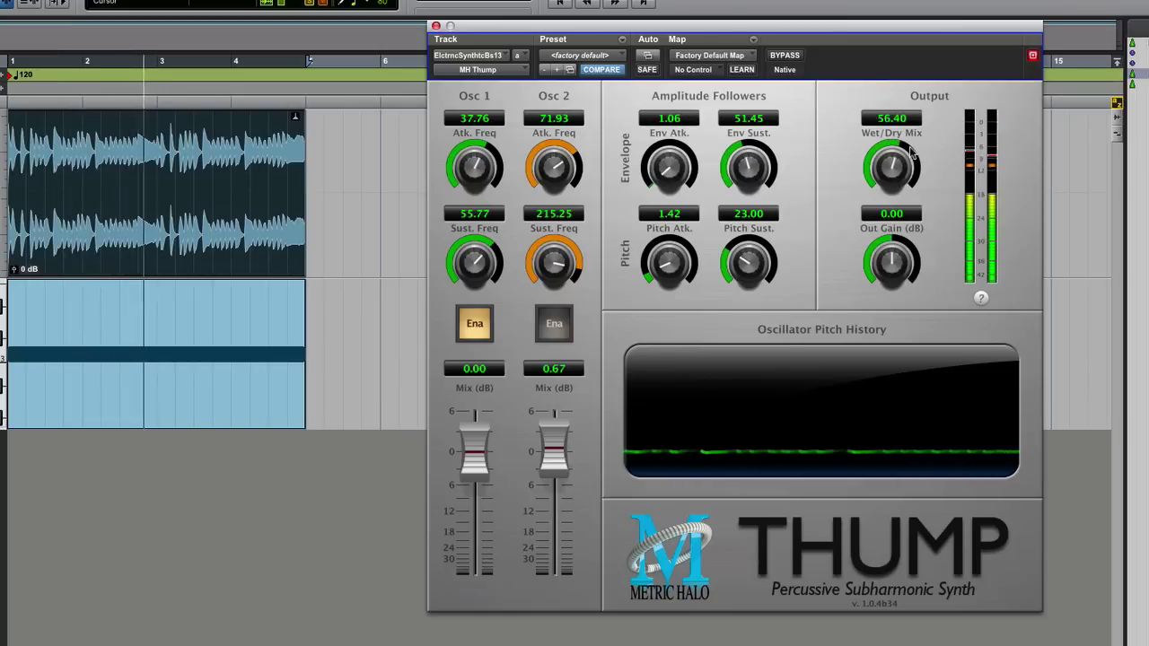
{"action": "left_click_drag", "start_coordinate": [483, 175], "coordinate": [482, 177]}
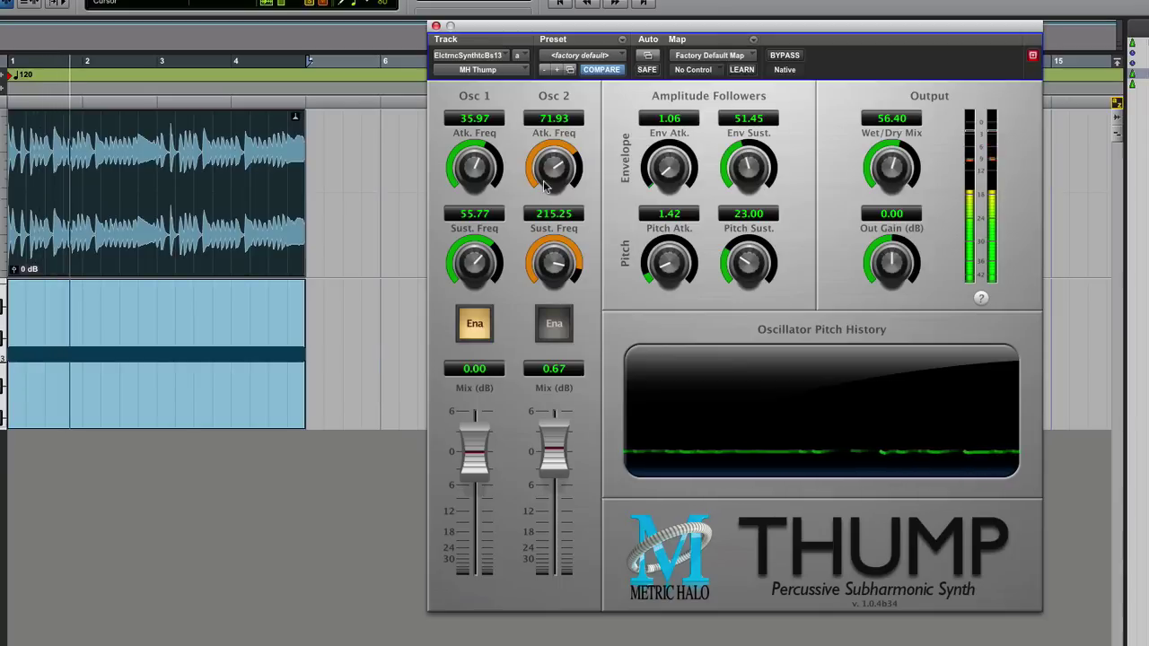
- Replay the bass loop with Thump bypassed, then re-enable the plug-in to compare the sound
{"action": "key", "text": "space"}
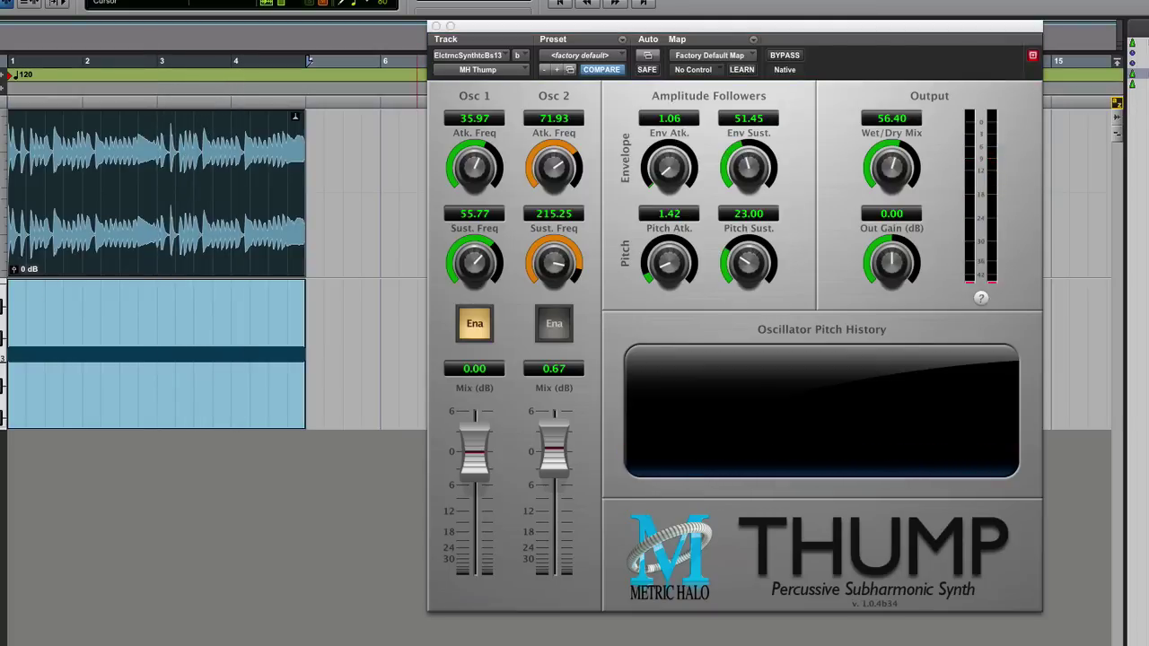
{"action": "key", "text": "space"}
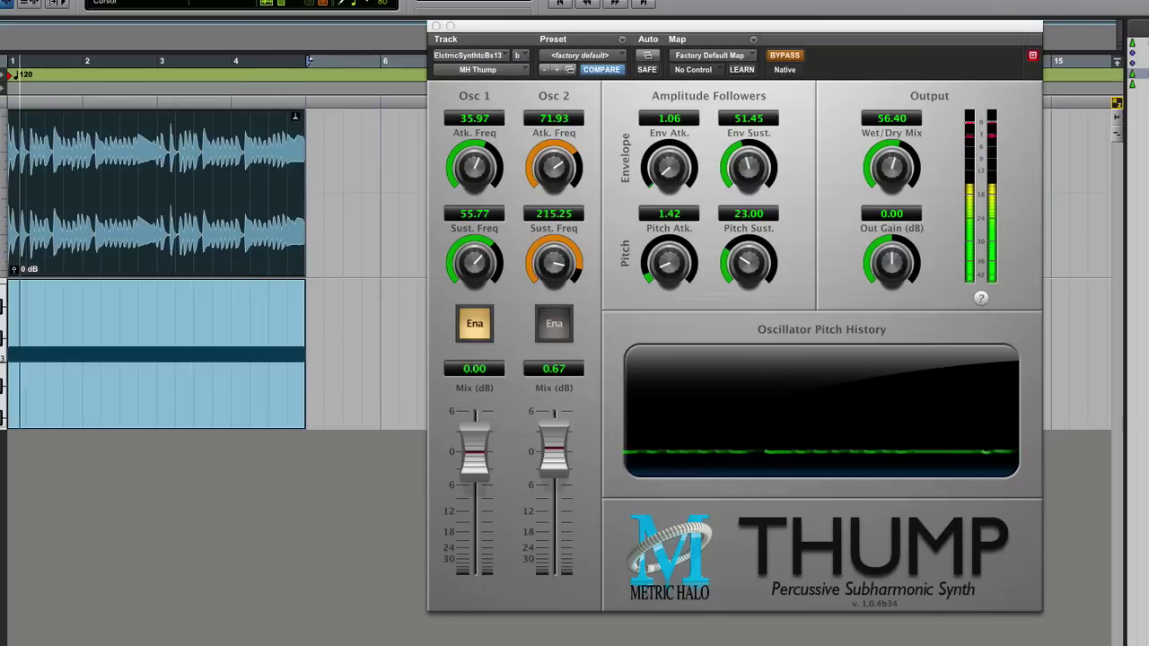
{"action": "left_click", "coordinate": [784, 56]}
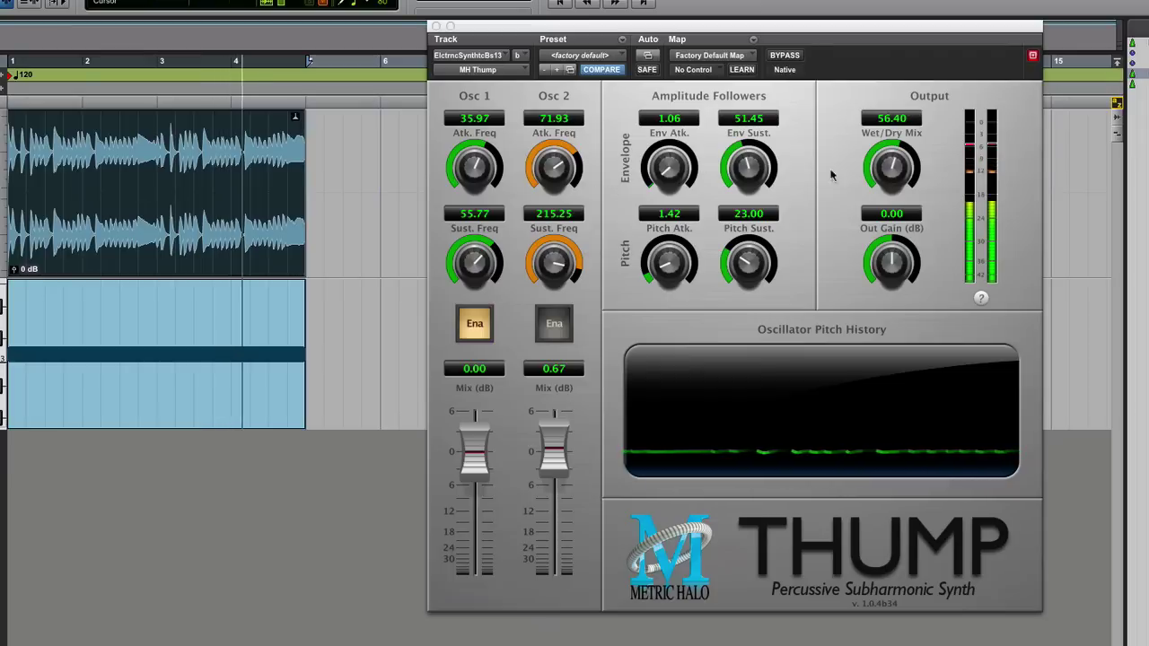
- Set the bass Thump's Wet/Dry Mix to 60.40 and Osc 1 to 14.97 attack and 49.38 sustain frequency, briefly auditioning Osc 2
{"action": "left_click_drag", "start_coordinate": [884, 171], "coordinate": [888, 163]}
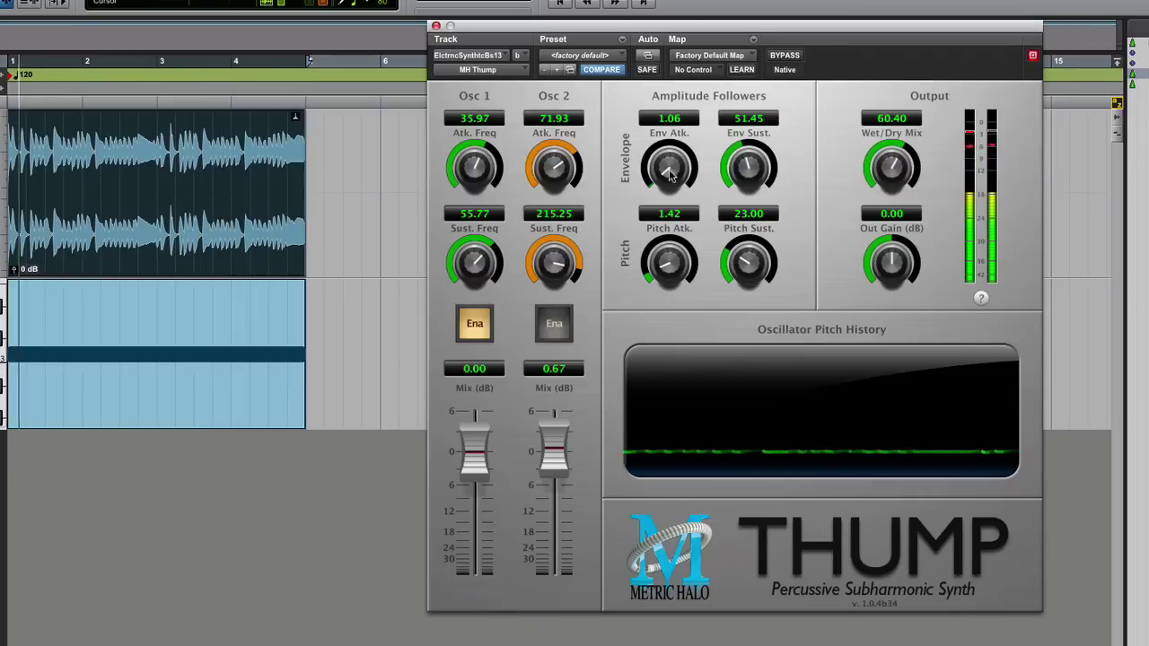
{"action": "left_click_drag", "start_coordinate": [476, 167], "coordinate": [481, 275]}
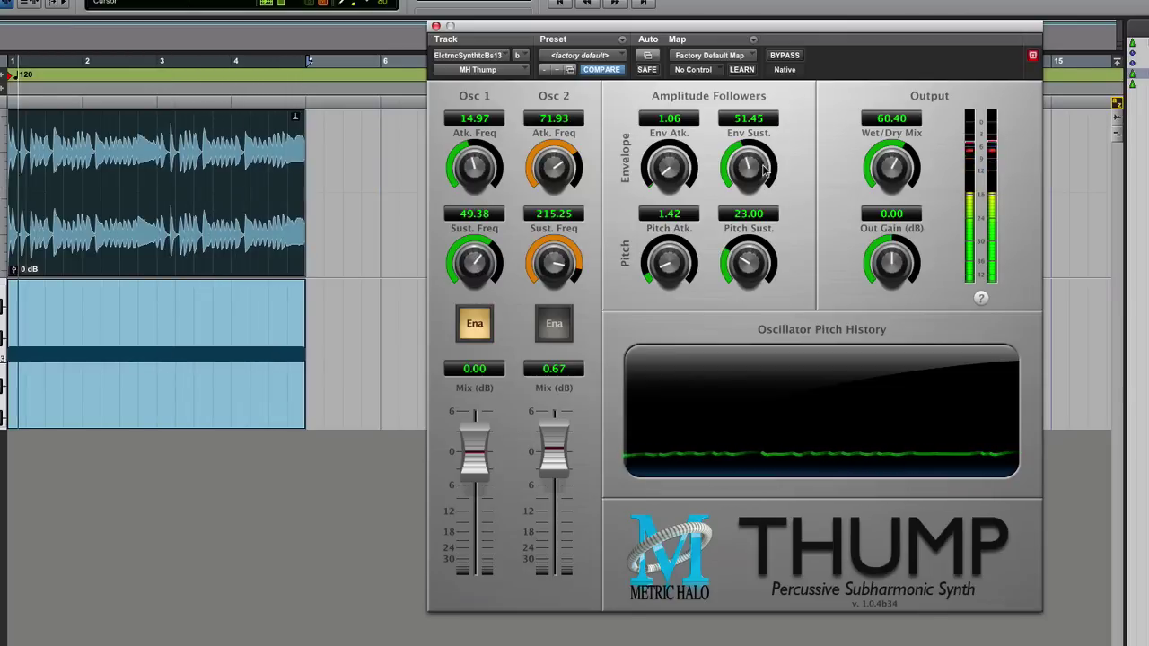
{"action": "left_click", "coordinate": [554, 325]}
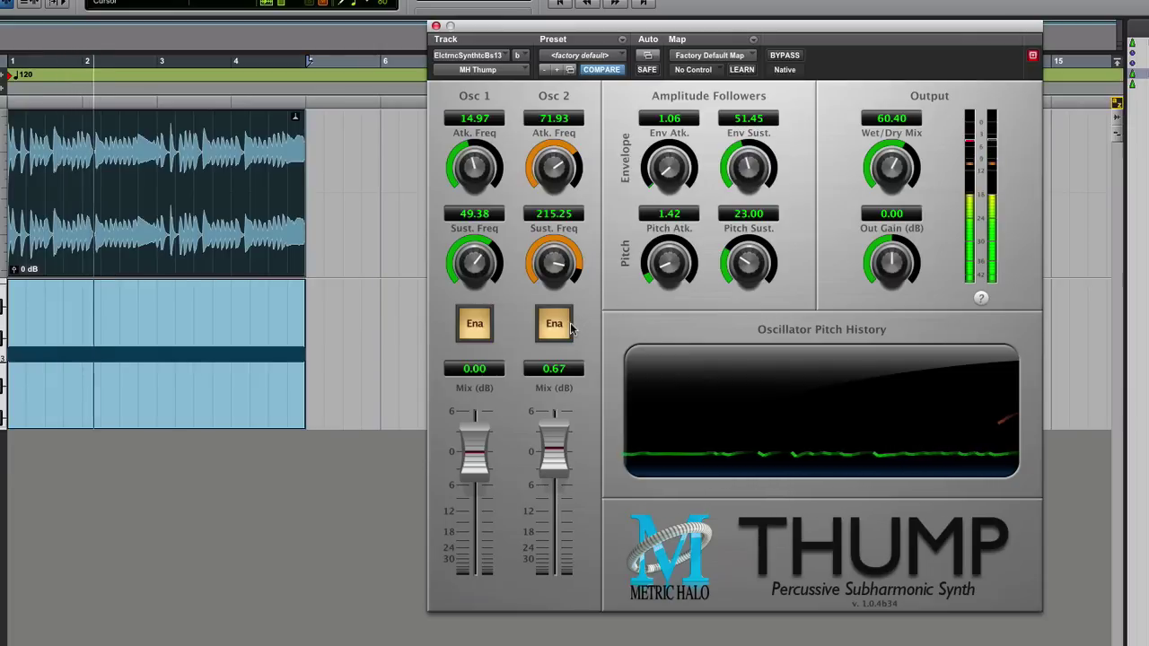
{"action": "left_click", "coordinate": [556, 329]}
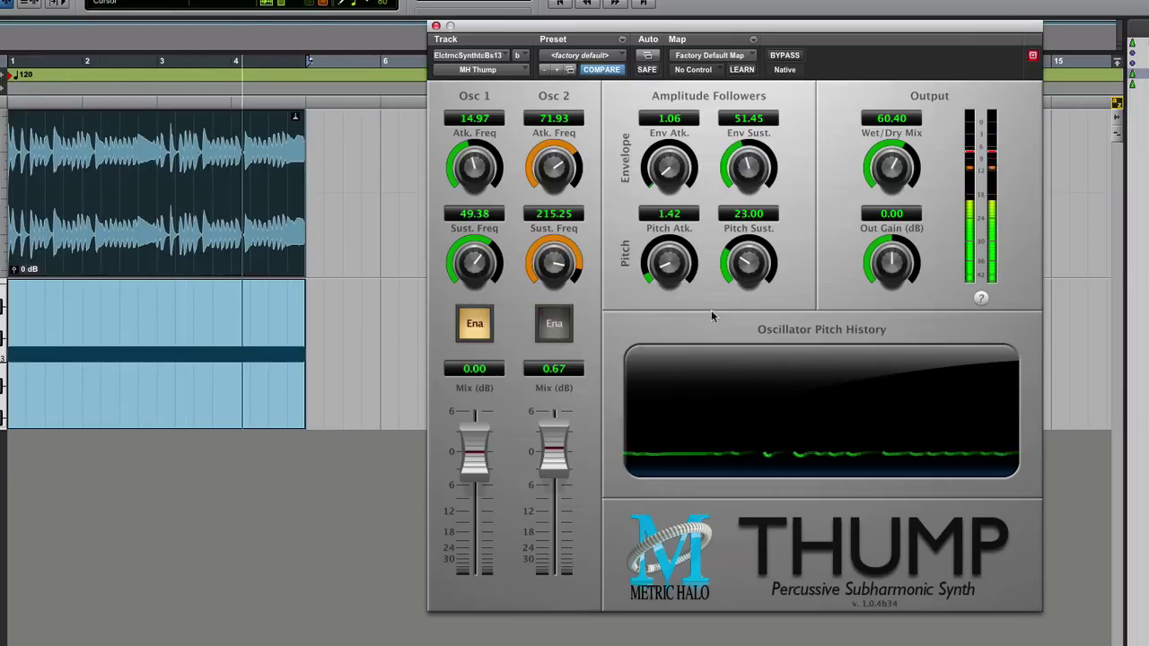
- Set the bass Thump's envelope sustain follower to 115.13, with Wet/Dry Mix at 52.80 and output gain at 0.38 dB, checking against bypass
{"action": "mouse_move", "coordinate": [754, 176]}
{"action": "left_mouse_down"}
{"action": "mouse_move", "coordinate": [755, 156]}
{"action": "mouse_move", "coordinate": [752, 171]}
{"action": "left_mouse_up"}
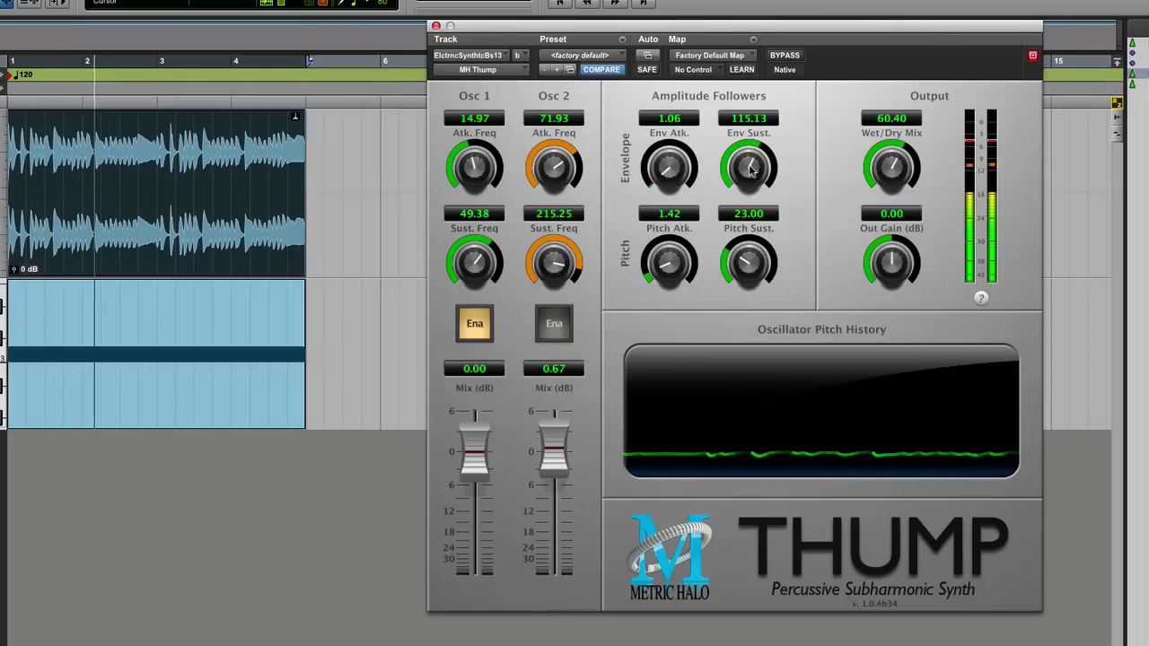
{"action": "left_click_drag", "start_coordinate": [895, 175], "coordinate": [893, 178]}
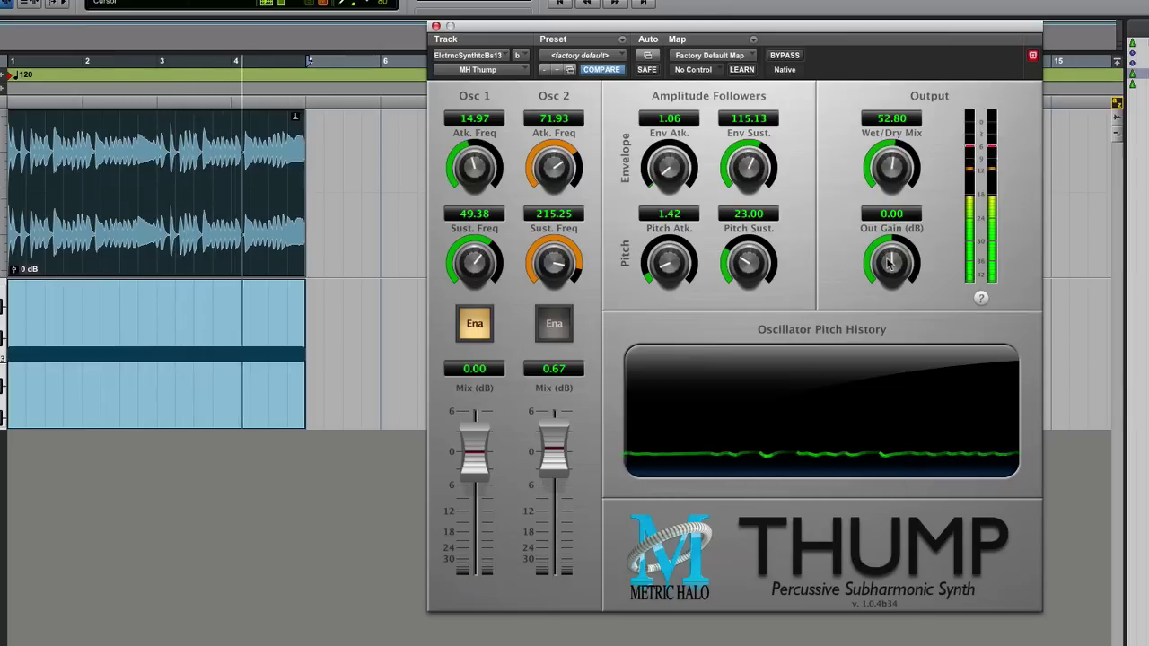
{"action": "left_click_drag", "start_coordinate": [889, 260], "coordinate": [889, 262]}
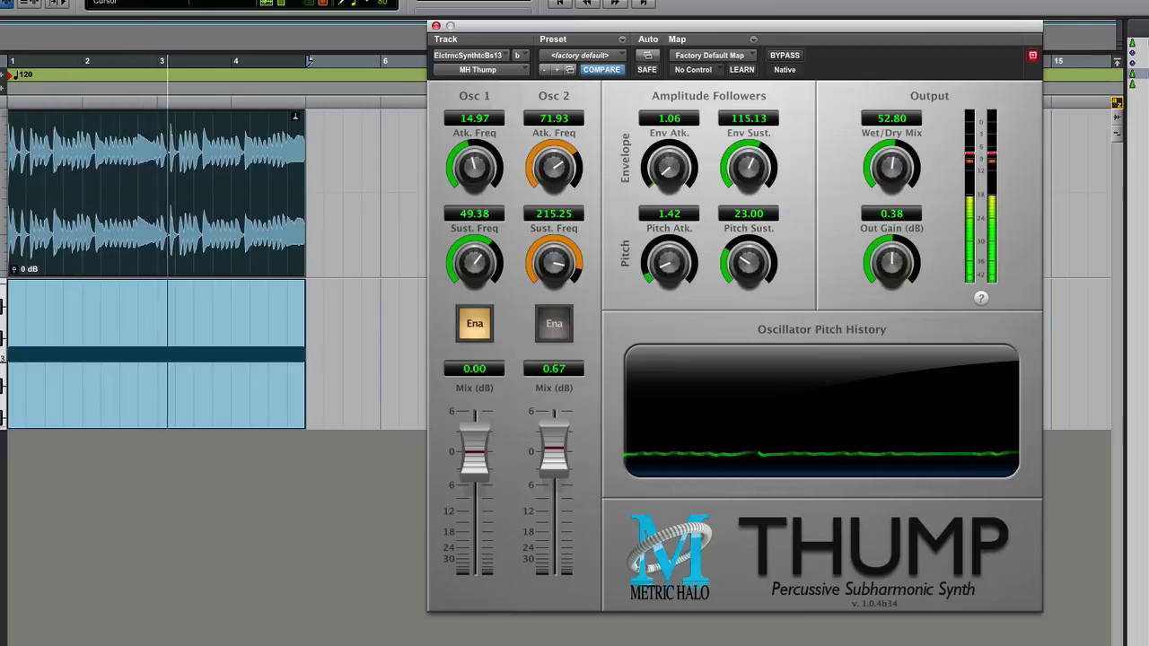
{"action": "left_click", "coordinate": [785, 55]}
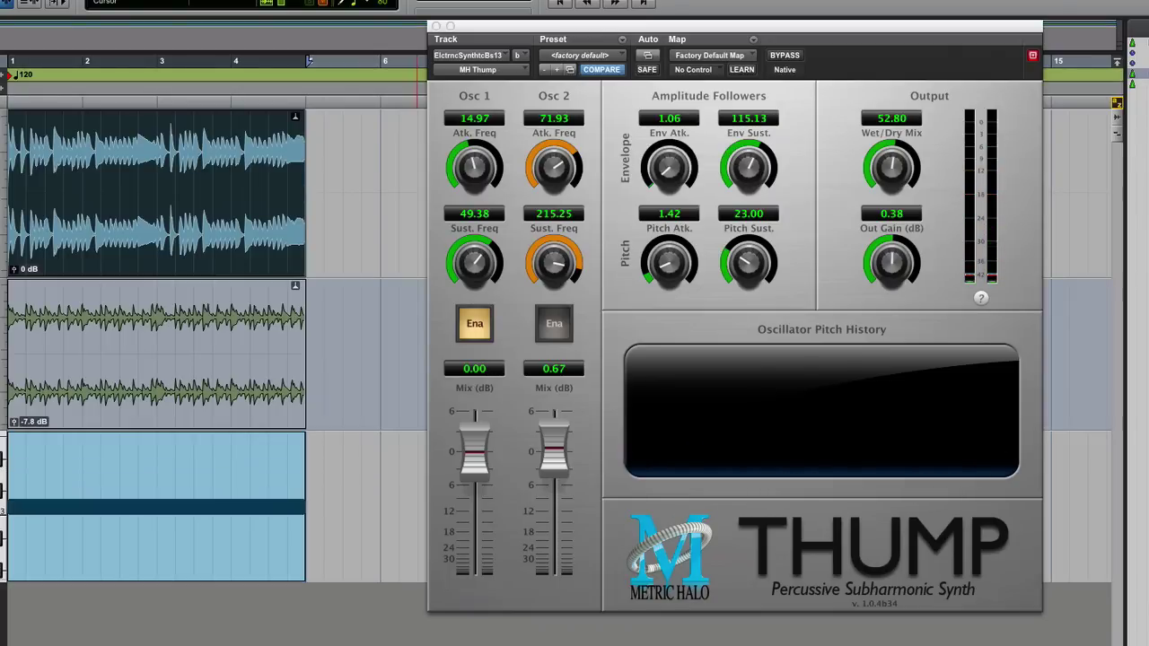
- Unmute the Club Dance Beat track, play it with the bass, and compare its Thump bypassed and active
{"action": "key", "text": "shift+m"}
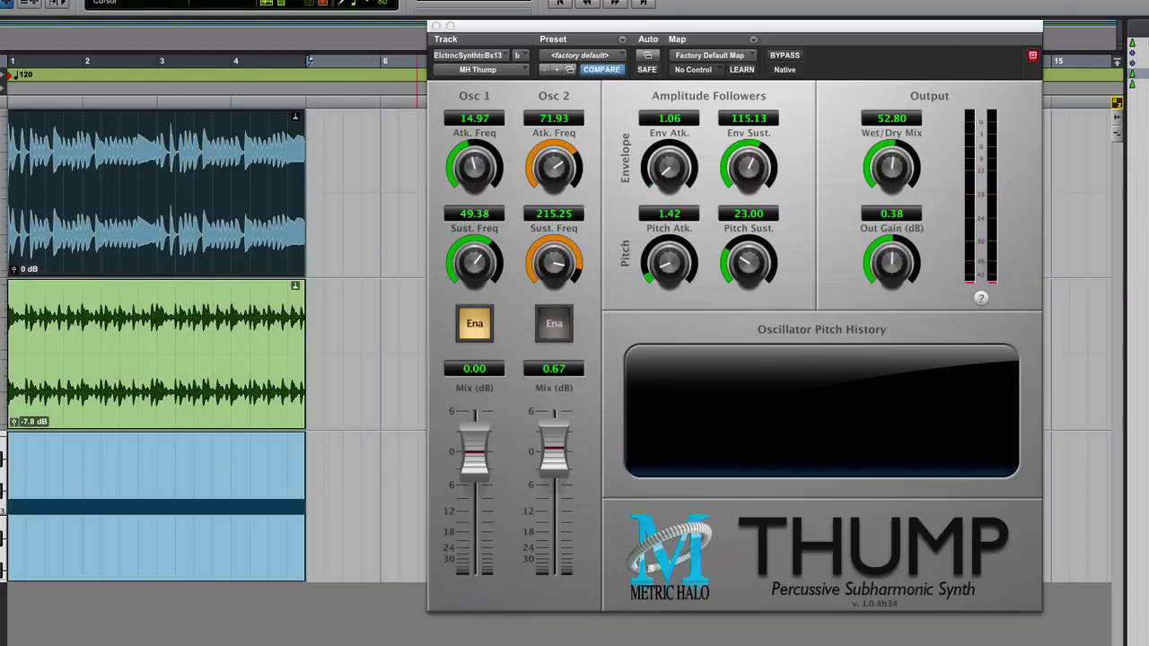
{"action": "key", "text": "space"}
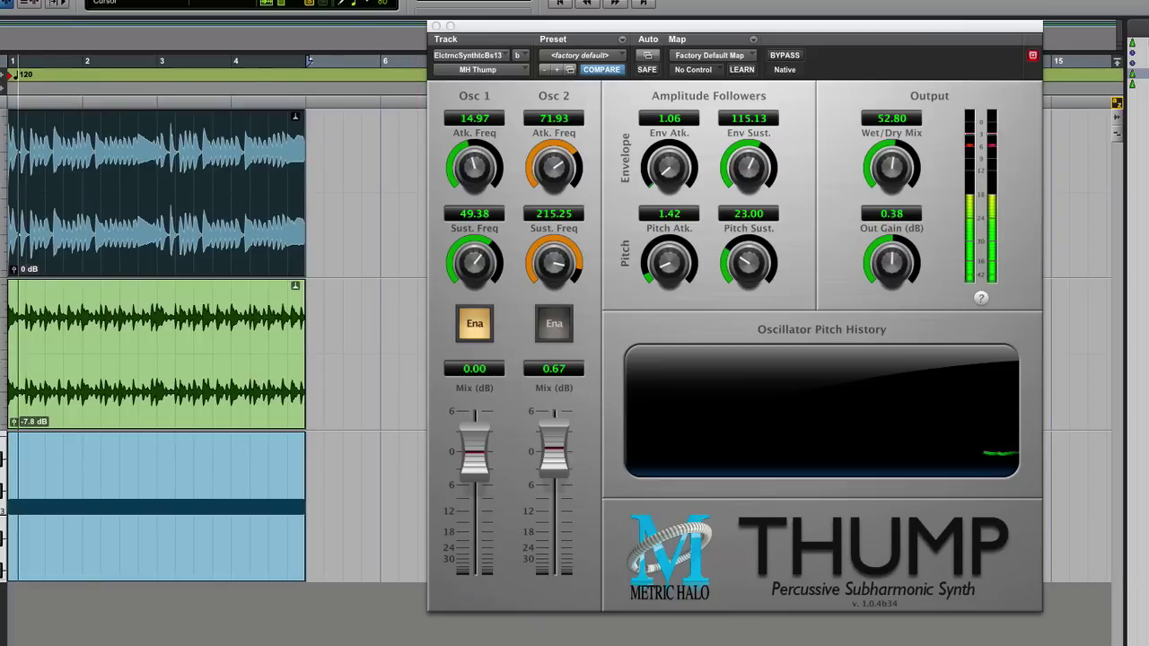
{"action": "left_click", "coordinate": [2, 296]}
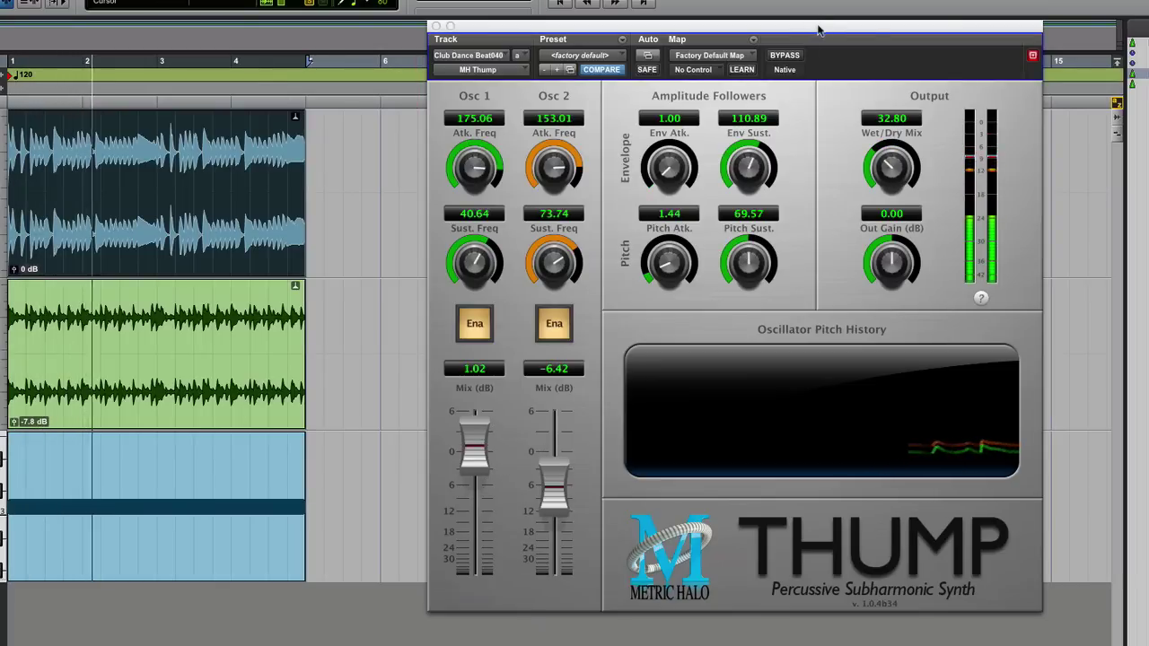
{"action": "left_click", "coordinate": [795, 57]}
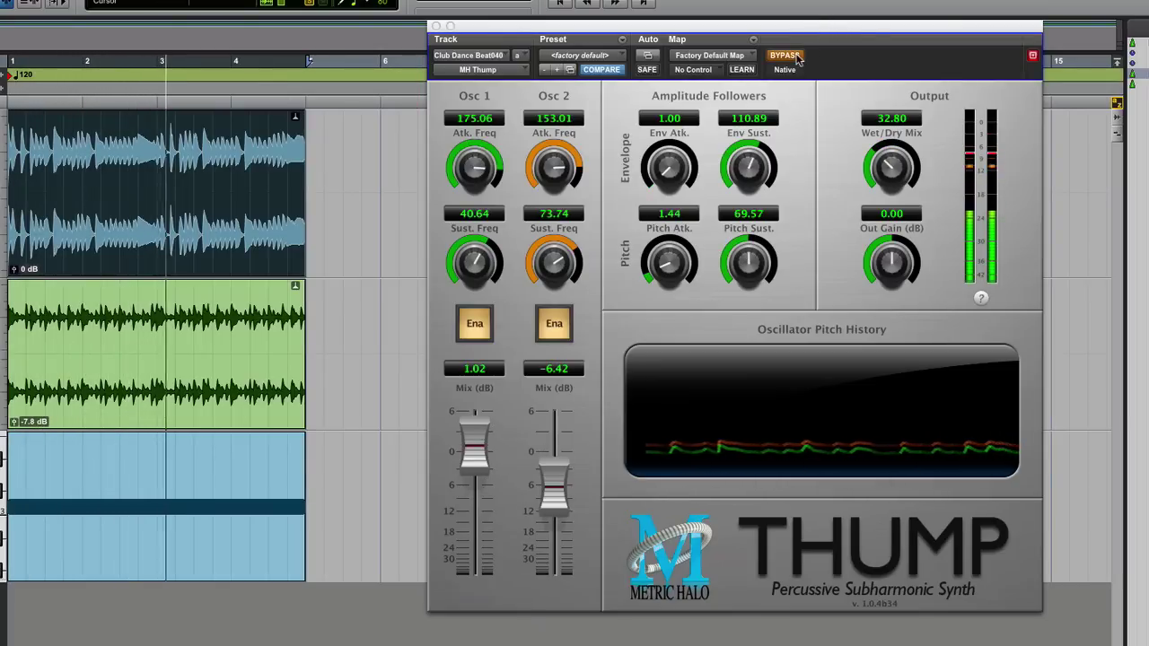
{"action": "left_click", "coordinate": [797, 57]}
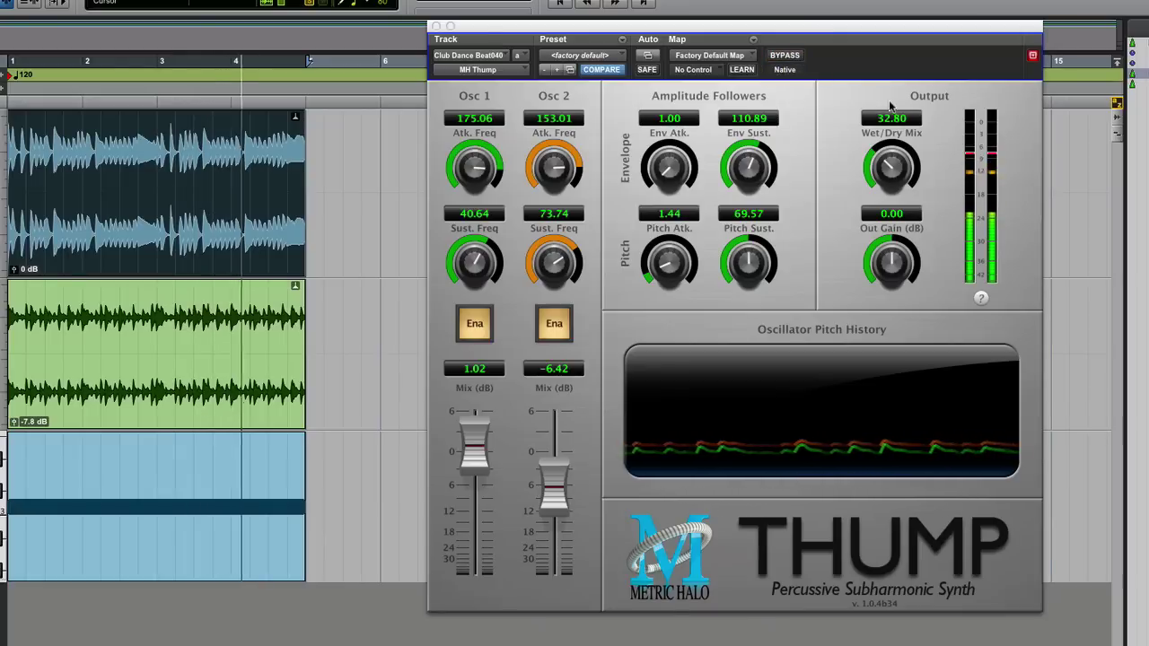
- Set the drum Thump's Osc 1 to 22.65 attack and 82.34 sustain frequency, and its envelope sustain follower to 25.69
{"action": "left_click_drag", "start_coordinate": [479, 165], "coordinate": [477, 201]}
{"action": "left_click_drag", "start_coordinate": [465, 283], "coordinate": [469, 270]}
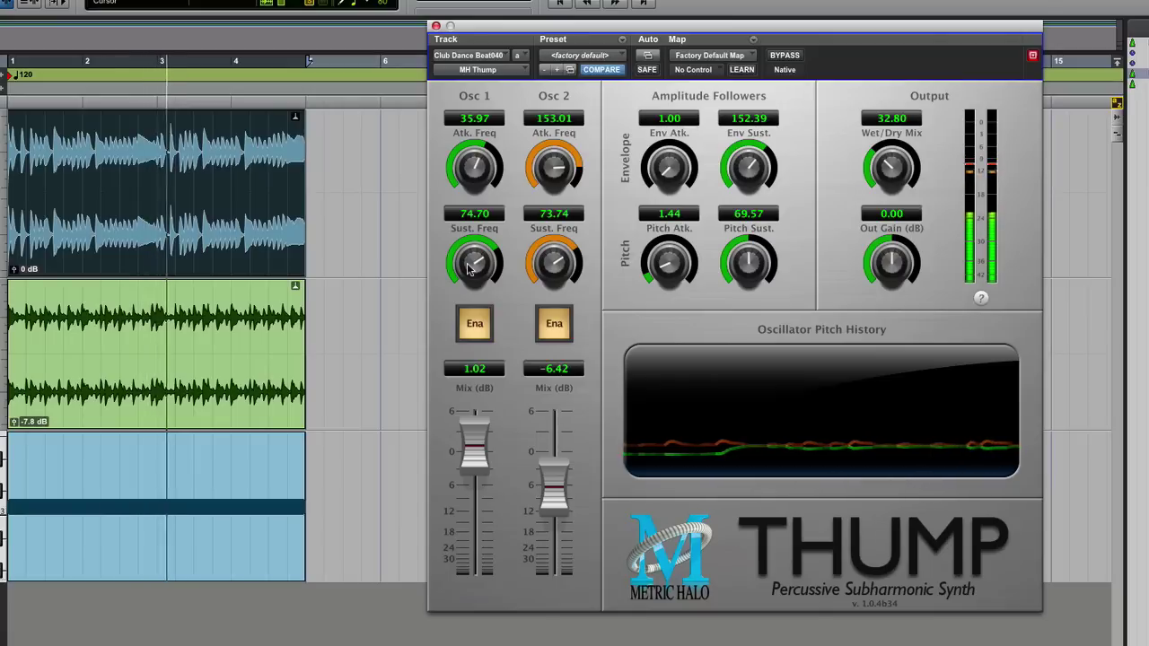
{"action": "left_click_drag", "start_coordinate": [468, 267], "coordinate": [467, 265]}
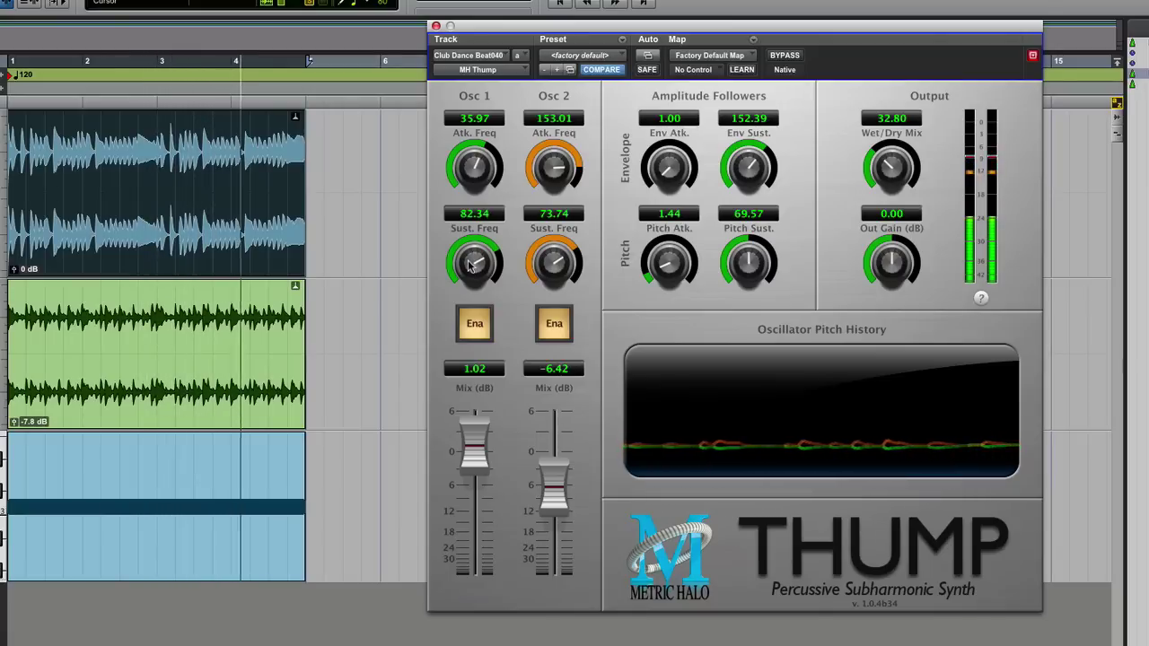
{"action": "left_click_drag", "start_coordinate": [735, 166], "coordinate": [737, 189]}
{"action": "left_click_drag", "start_coordinate": [475, 173], "coordinate": [481, 198]}
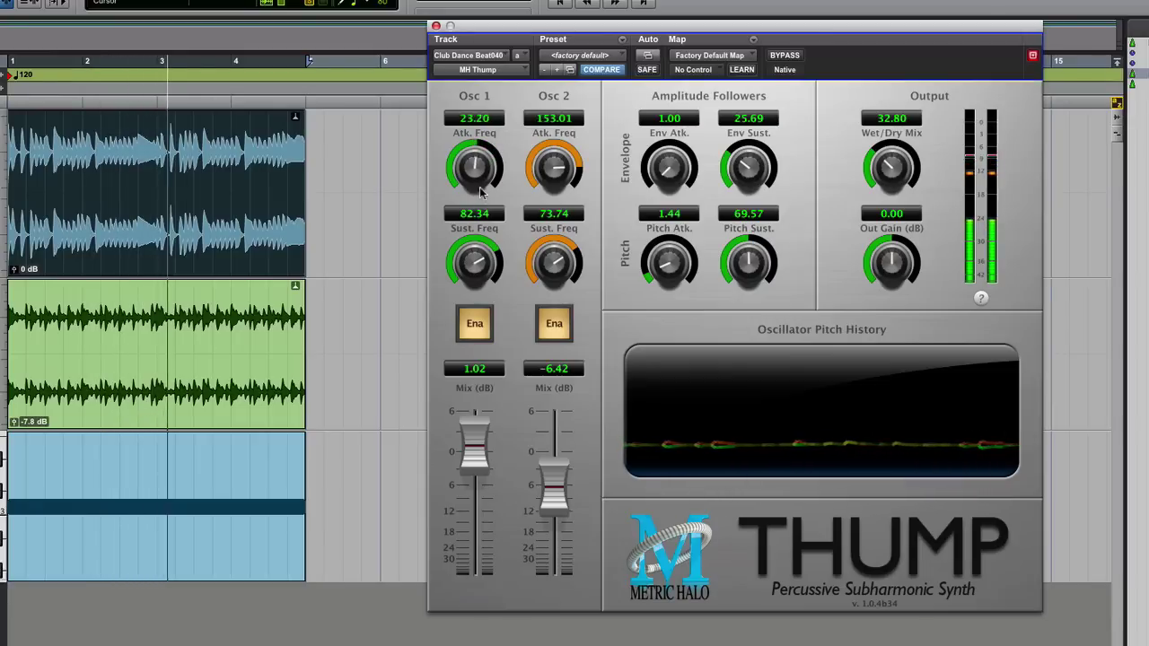
- Raise the drum Thump's Wet/Dry Mix to 43.20 and its output gain to 2.88 dB
{"action": "left_click_drag", "start_coordinate": [891, 161], "coordinate": [890, 156]}
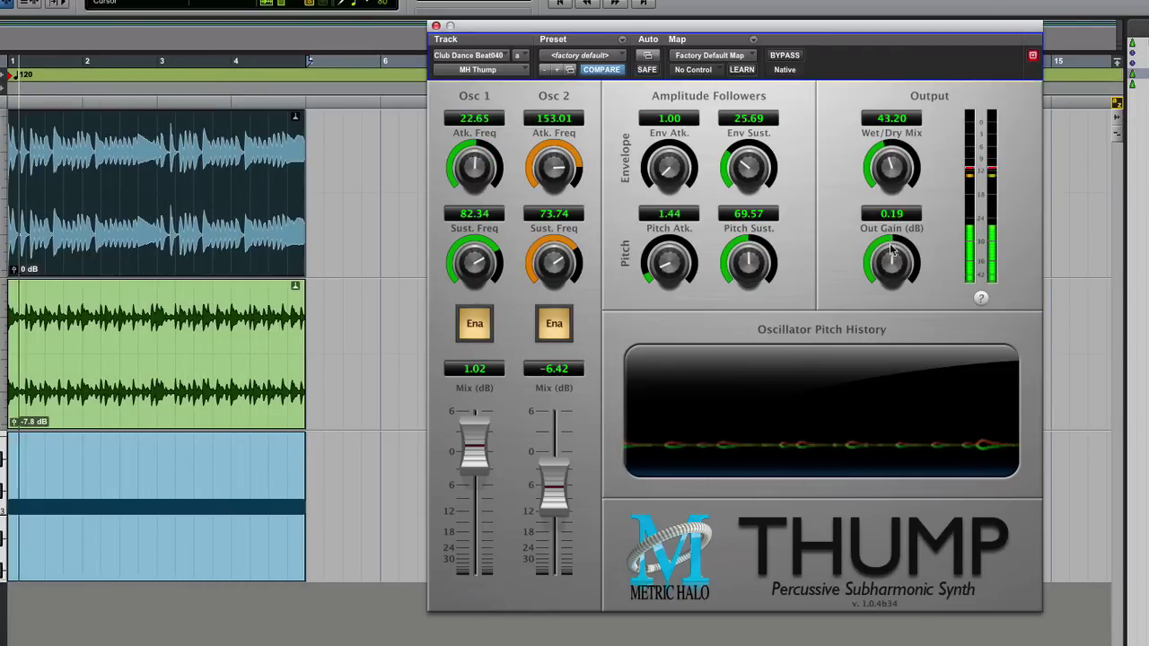
{"action": "left_click_drag", "start_coordinate": [893, 255], "coordinate": [893, 241]}
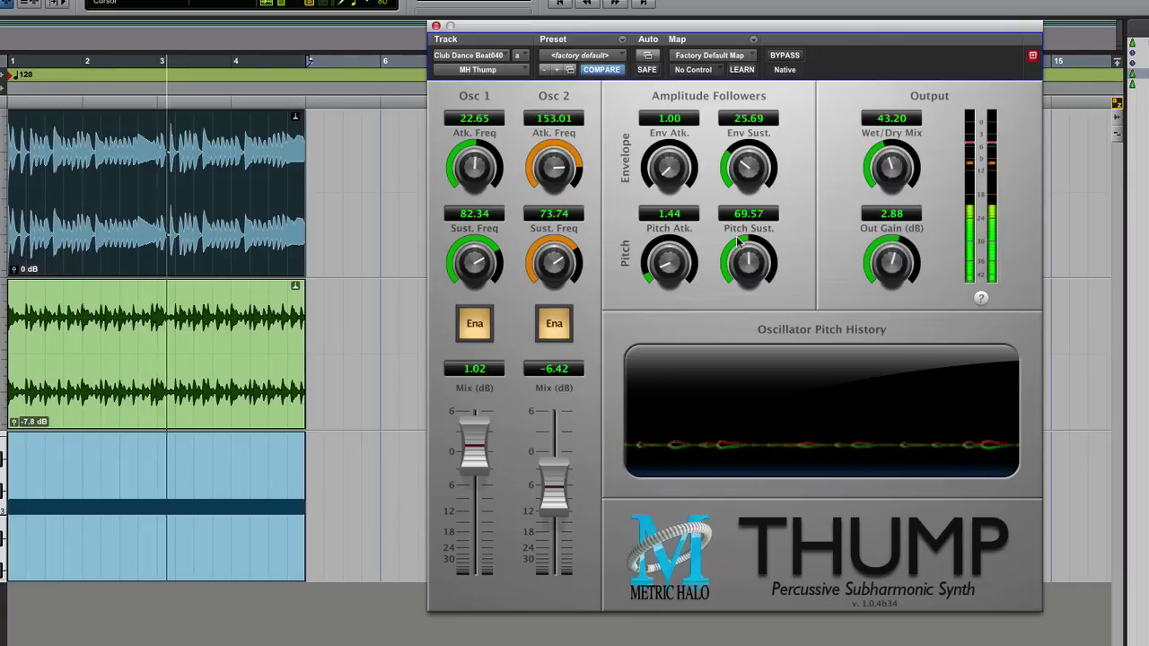
- Set the drum Thump's Osc 2 to -3.21 dB mix, 68.51 attack and 36.40 sustain frequency, and compare against bypass
{"action": "left_click", "coordinate": [554, 329]}
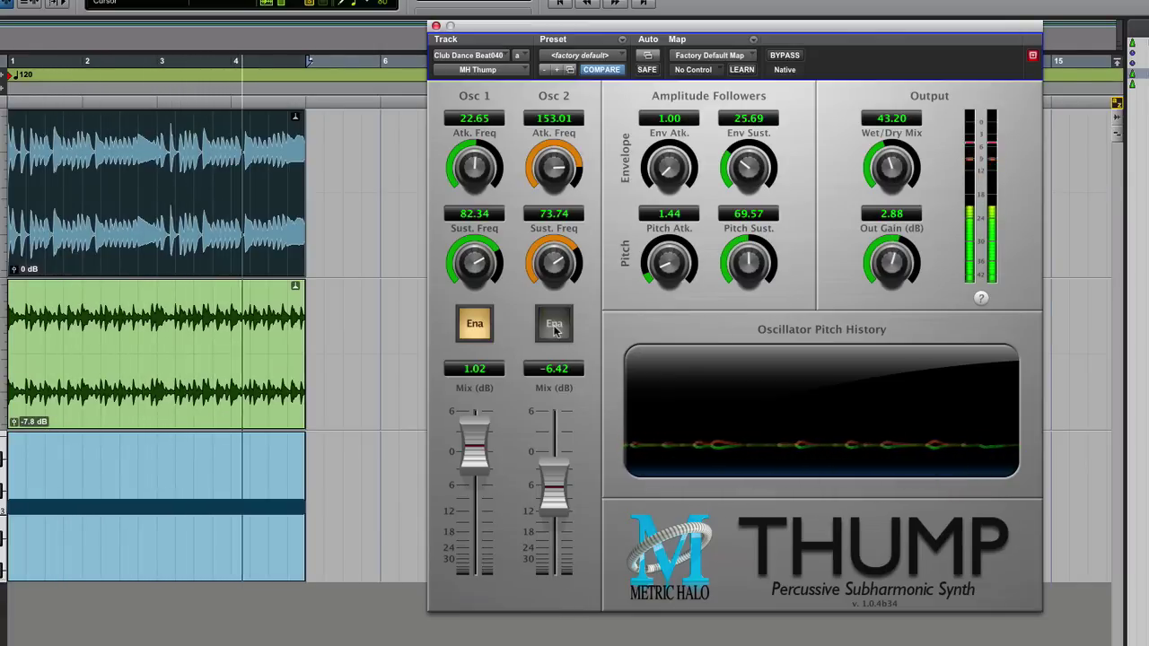
{"action": "left_click", "coordinate": [553, 329]}
{"action": "left_click_drag", "start_coordinate": [555, 487], "coordinate": [559, 461]}
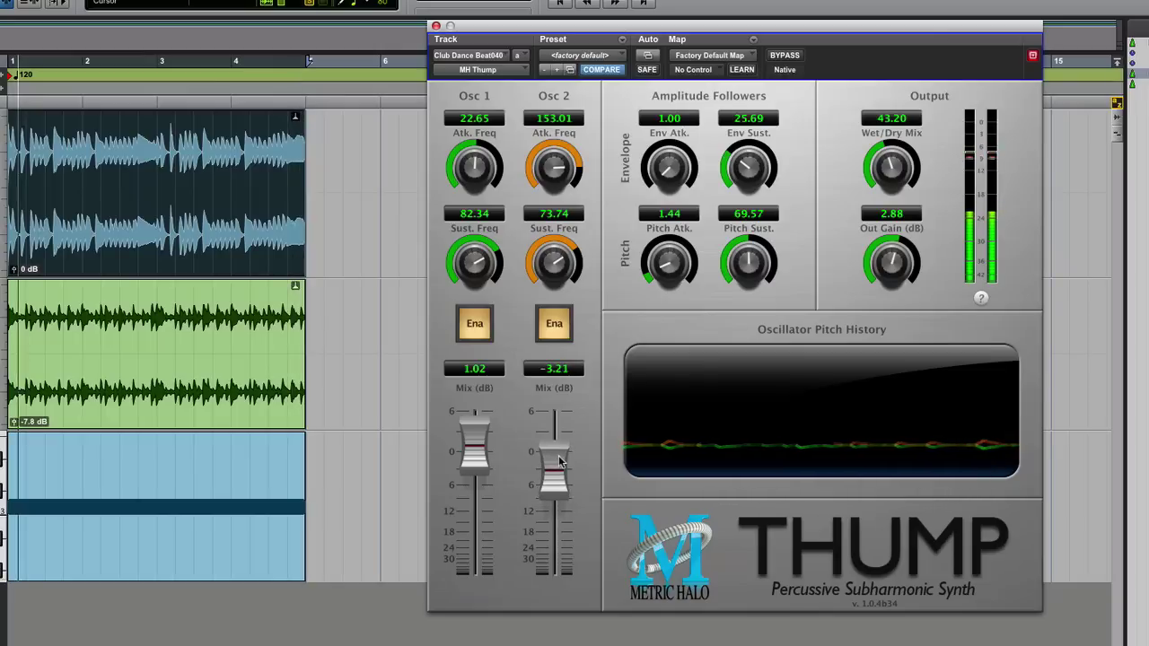
{"action": "left_click_drag", "start_coordinate": [556, 168], "coordinate": [560, 188]}
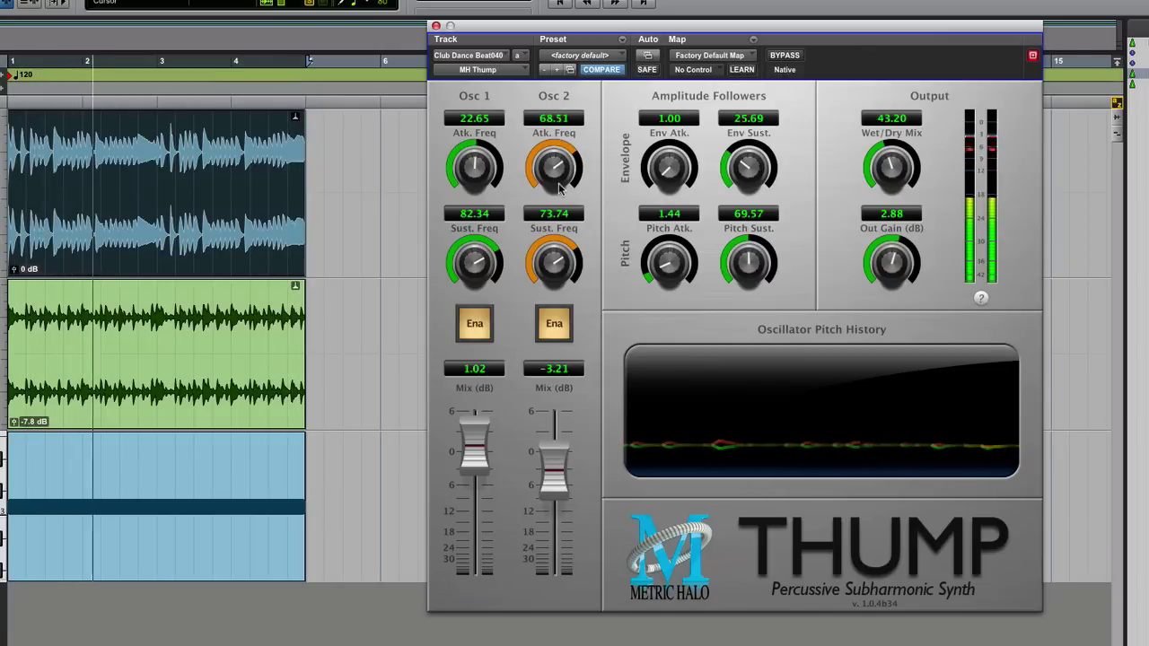
{"action": "left_click_drag", "start_coordinate": [556, 262], "coordinate": [556, 274]}
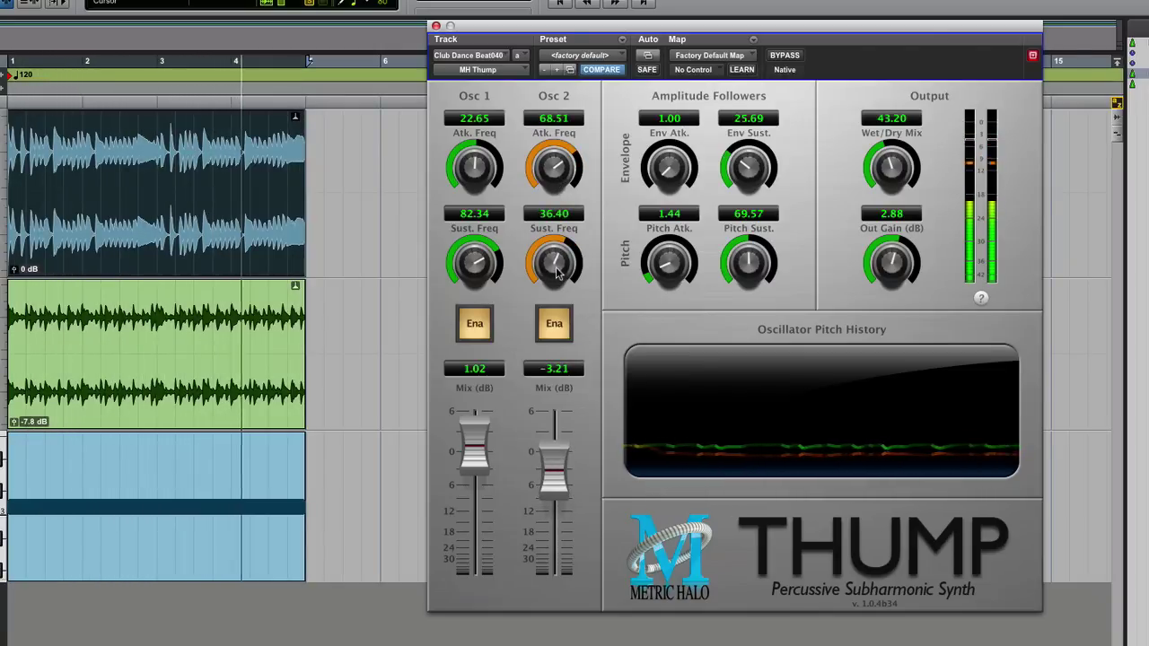
{"action": "left_click", "coordinate": [786, 56]}
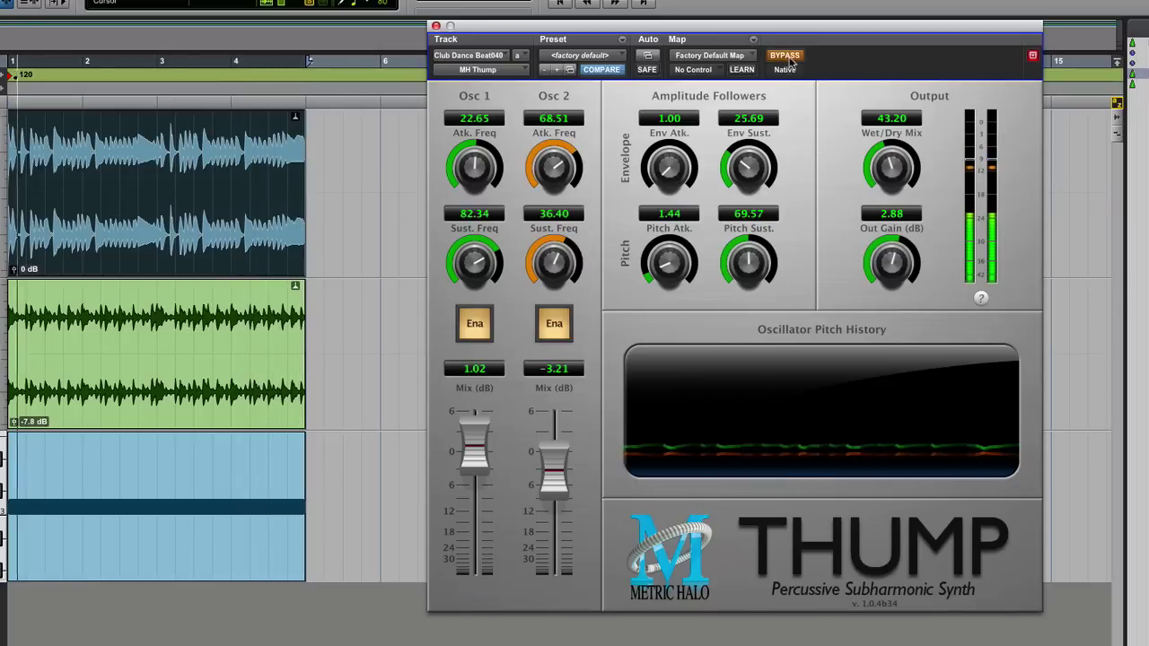
{"action": "left_click", "coordinate": [786, 57]}
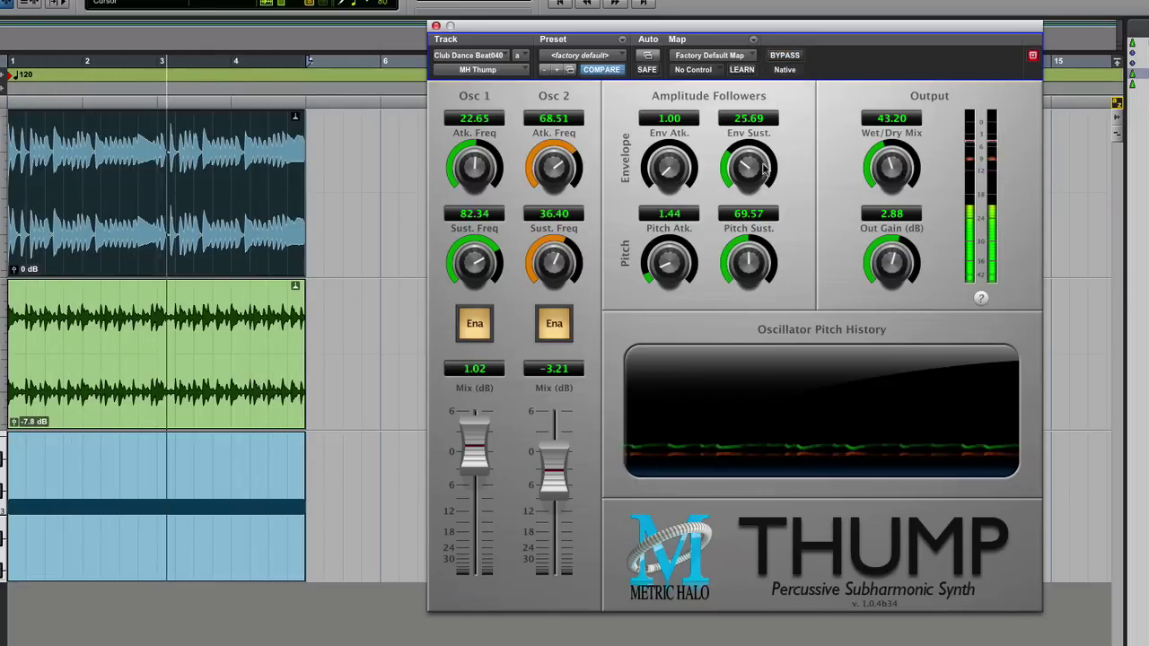
- Sweep the drum Thump's envelope sustain follower while listening and settle it at 52.81
{"action": "left_click_drag", "start_coordinate": [761, 166], "coordinate": [758, 122]}
{"action": "scroll", "coordinate": [758, 128], "scroll_direction": "down", "scroll_amount": 5}
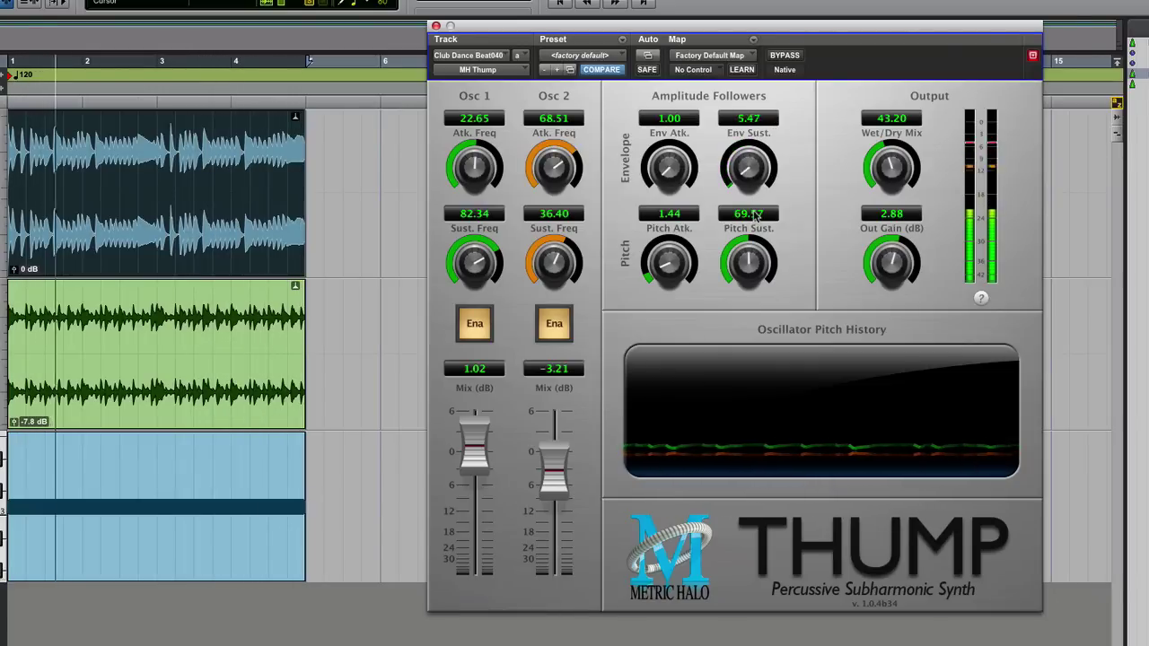
{"action": "scroll", "coordinate": [758, 121], "scroll_direction": "down", "scroll_amount": 4}
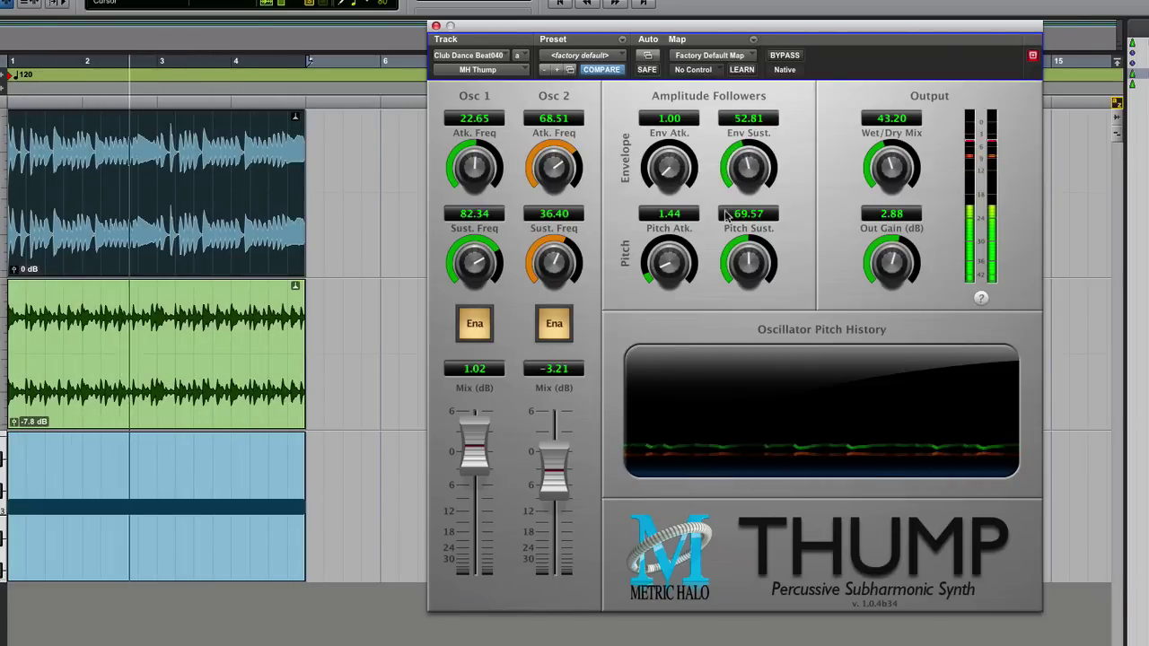
{"action": "scroll", "coordinate": [741, 278], "scroll_direction": "down", "scroll_amount": 5}
- Set the drum Thump's pitch attack follower to 4.42 and its pitch sustain follower to 395.48
{"action": "left_click_drag", "start_coordinate": [738, 272], "coordinate": [759, 218]}
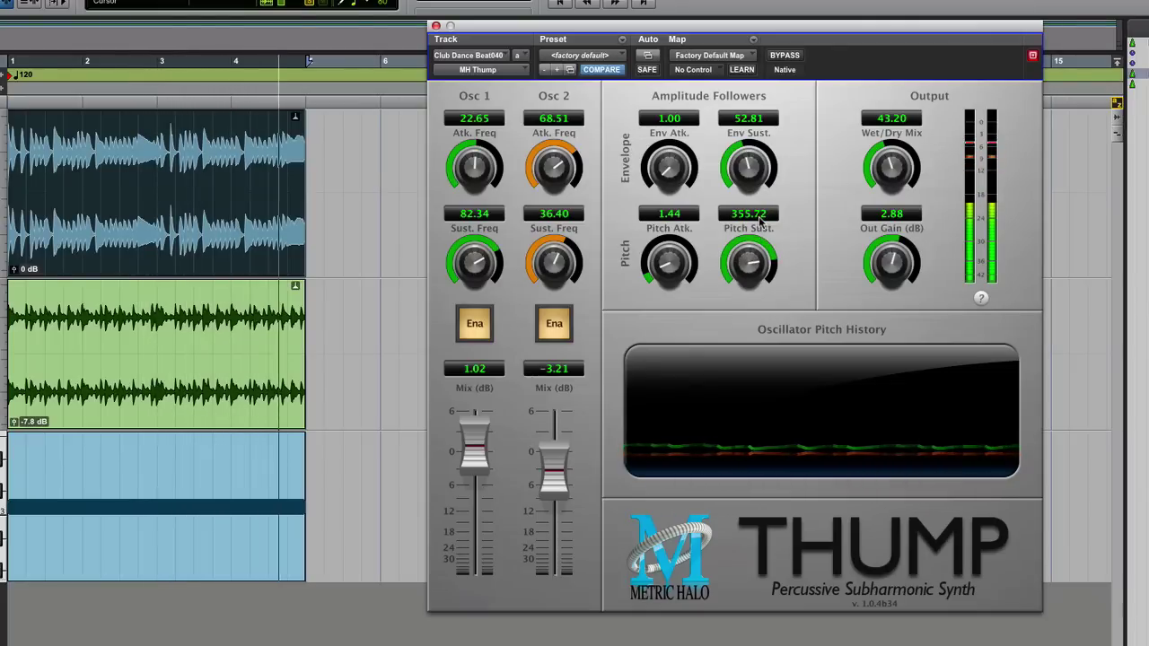
{"action": "left_click_drag", "start_coordinate": [760, 218], "coordinate": [761, 226]}
{"action": "scroll", "coordinate": [677, 220], "scroll_direction": "up", "scroll_amount": 5}
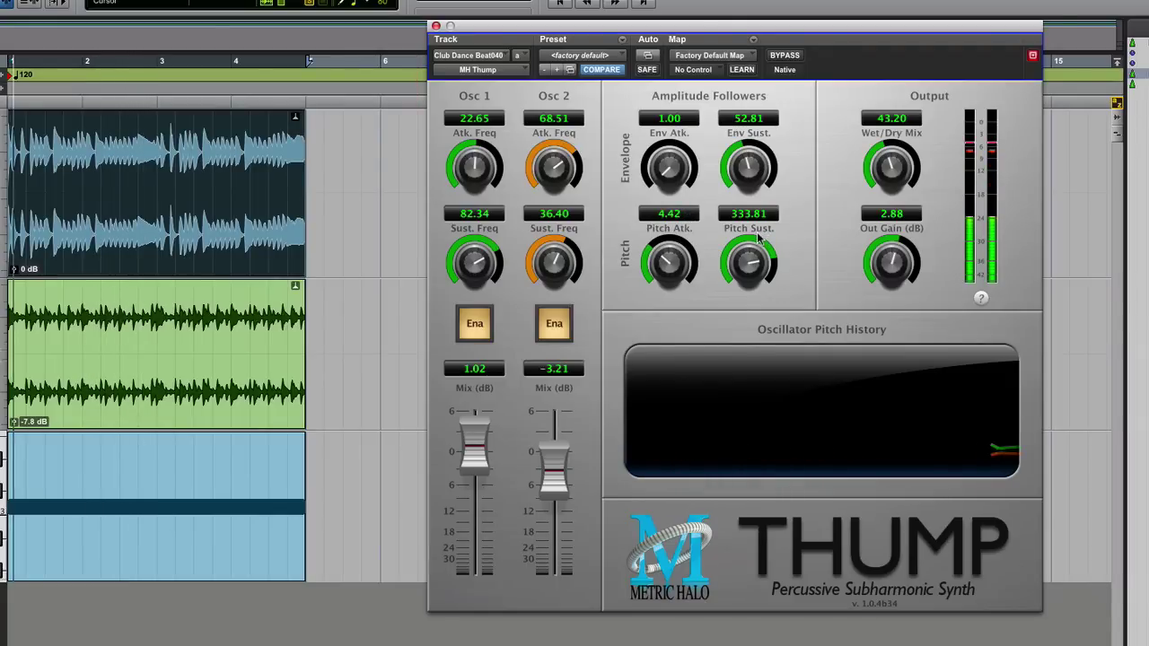
{"action": "left_click_drag", "start_coordinate": [752, 254], "coordinate": [740, 288]}
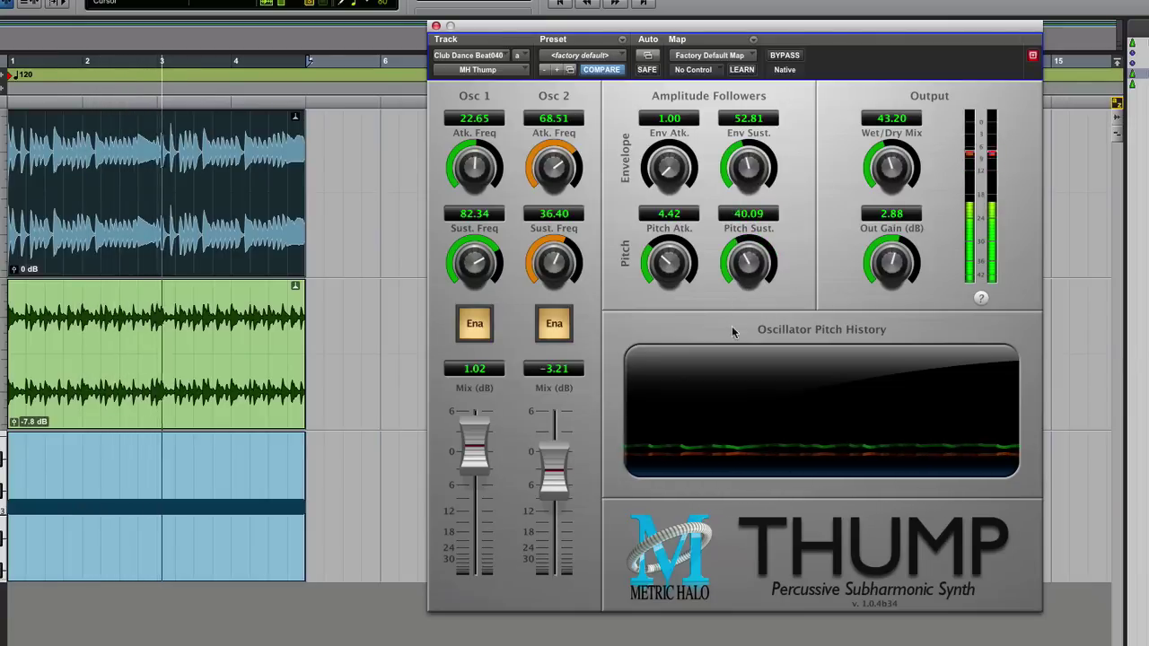
{"action": "scroll", "coordinate": [748, 256], "scroll_direction": "up", "scroll_amount": 5}
{"action": "left_click_drag", "start_coordinate": [748, 257], "coordinate": [747, 255]}
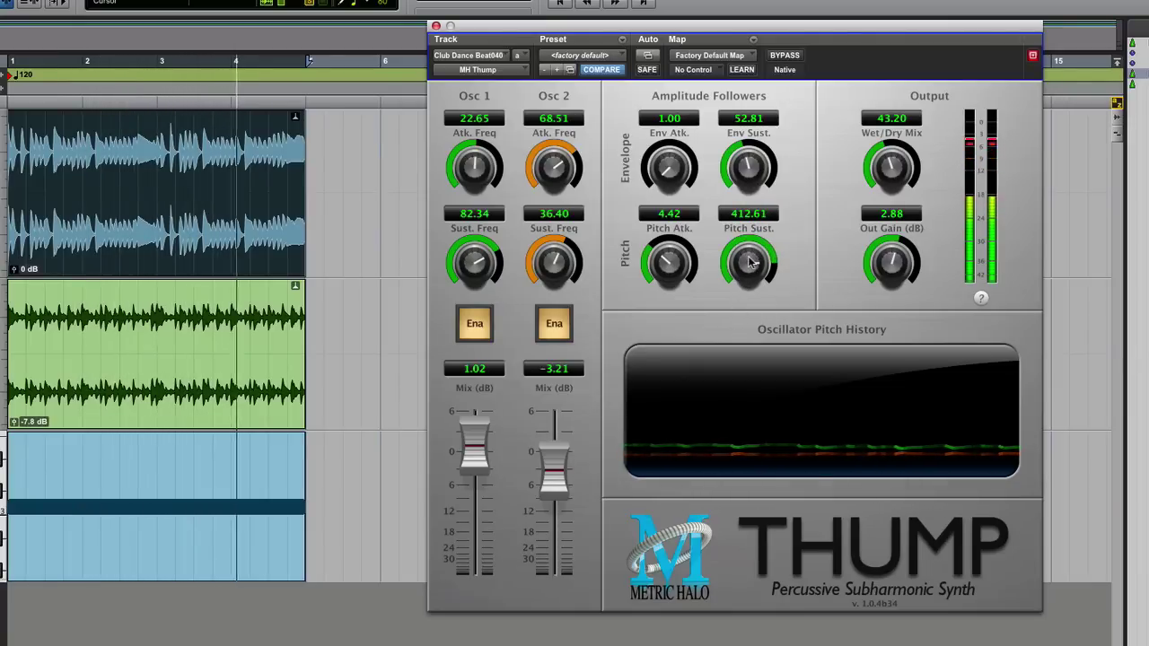
- Compare the combined loops with the drum Thump active and bypassed, replaying them from the start
{"action": "left_click", "coordinate": [783, 57]}
{"action": "left_click", "coordinate": [782, 56]}
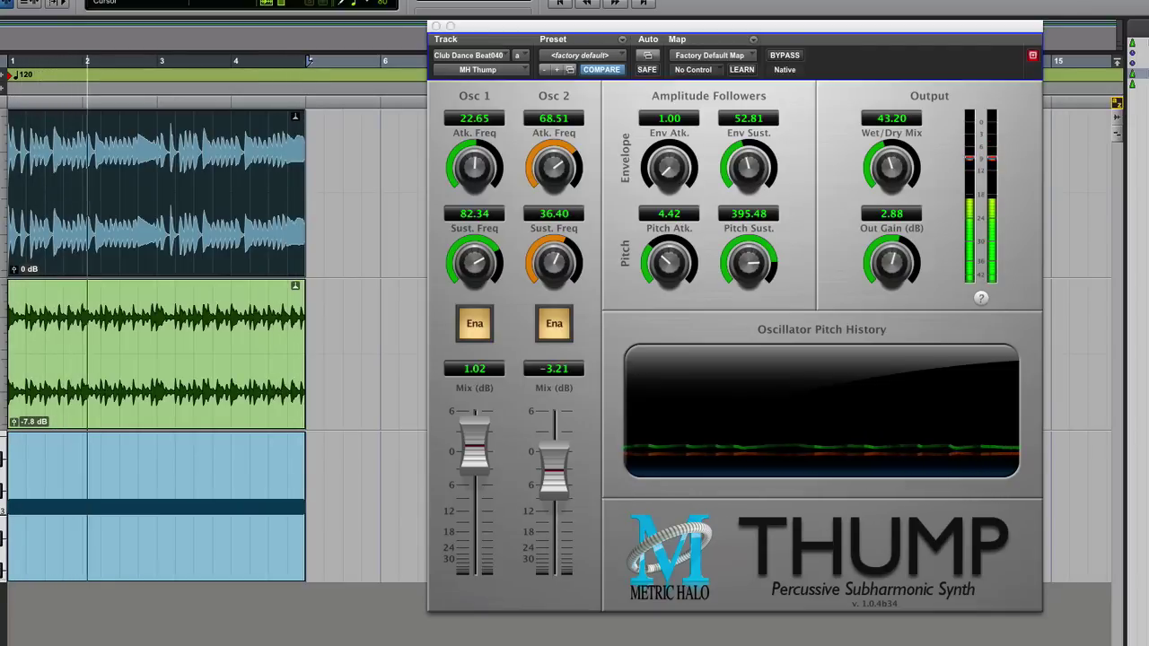
{"action": "key", "text": "space"}
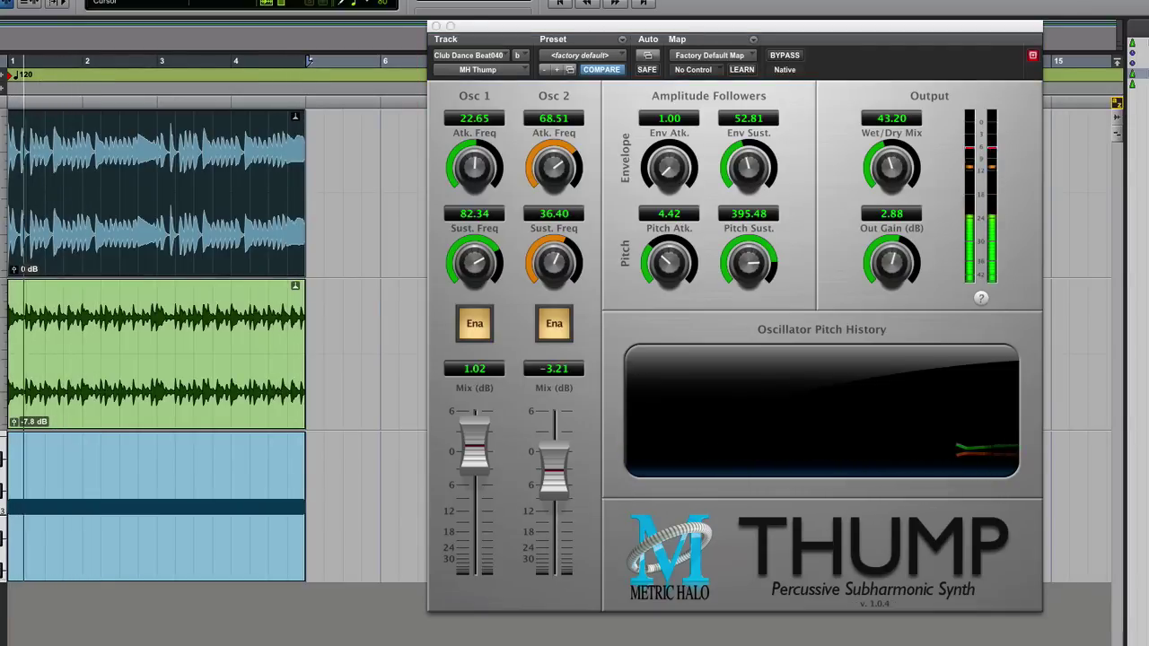
{"action": "left_click", "coordinate": [784, 56]}
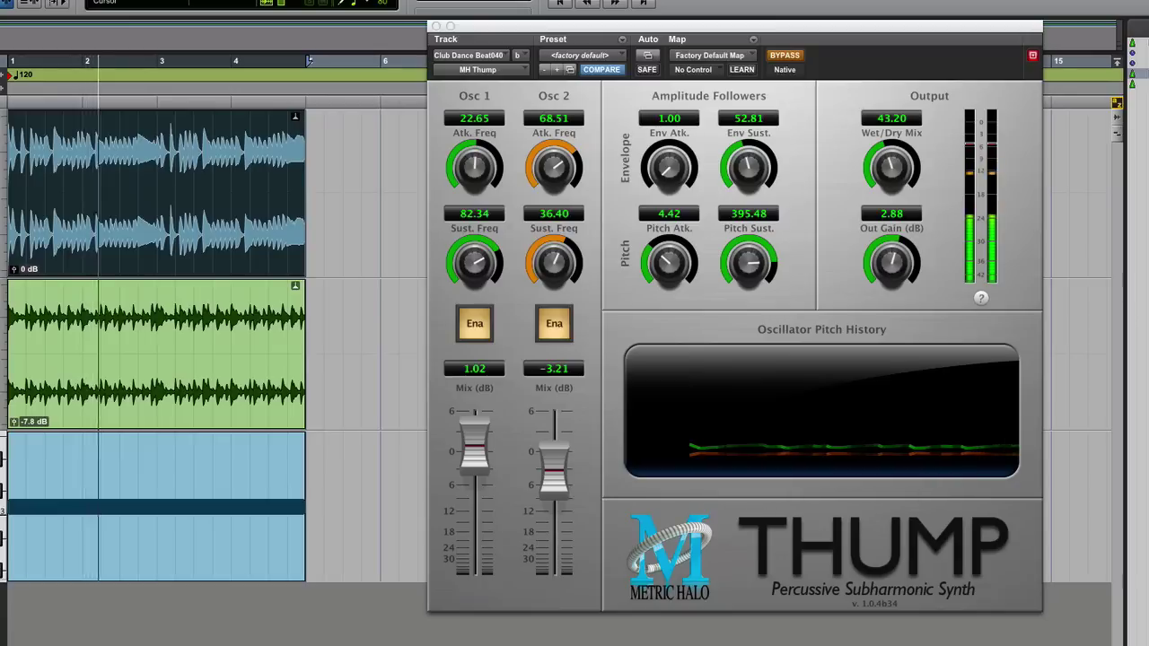